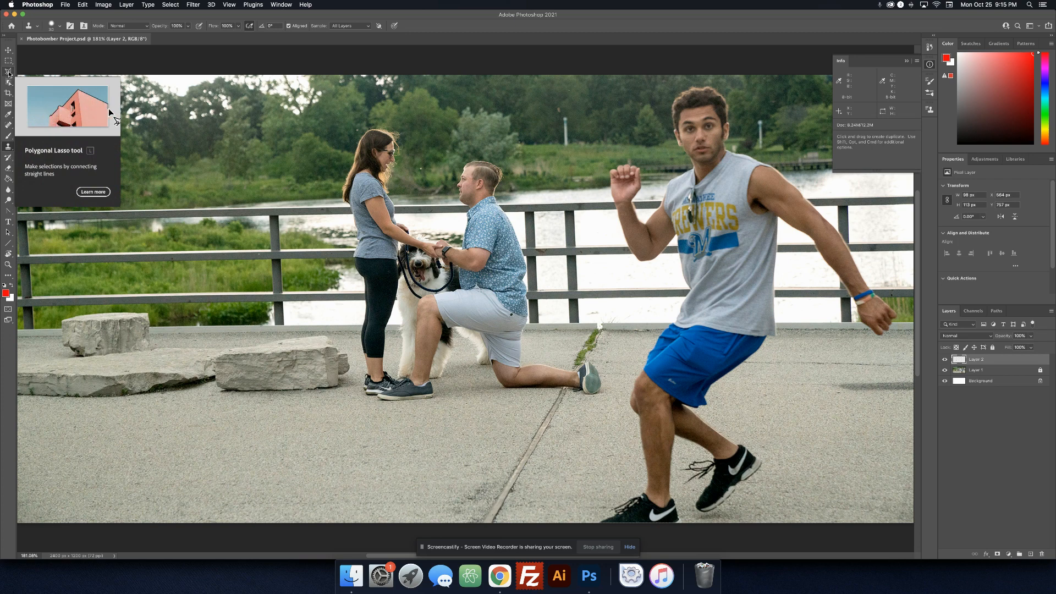
Step: Choose the Polygonal Lasso tool and toggle Layer 2's visibility to compare the photo with and without the water bottle
left_click(8, 74)
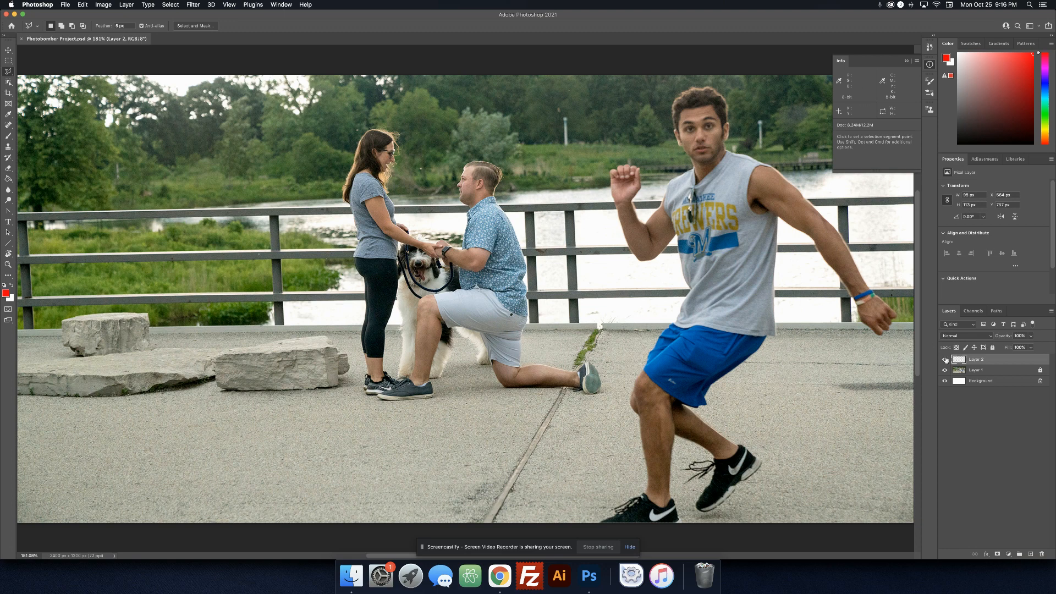
left_click(945, 359)
left_click(945, 360)
left_click(946, 360)
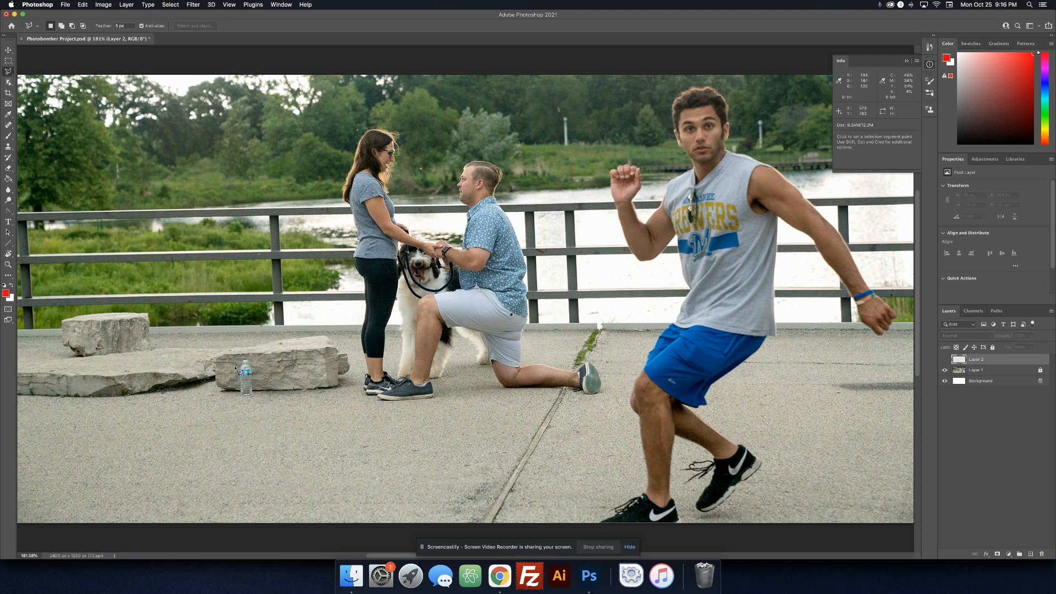
Step: Rename Layer 2 as Bottle Cover, show it again and fully lock it
double_click(976, 360)
type("Bottle Cover")
key("Return")
left_click(945, 359)
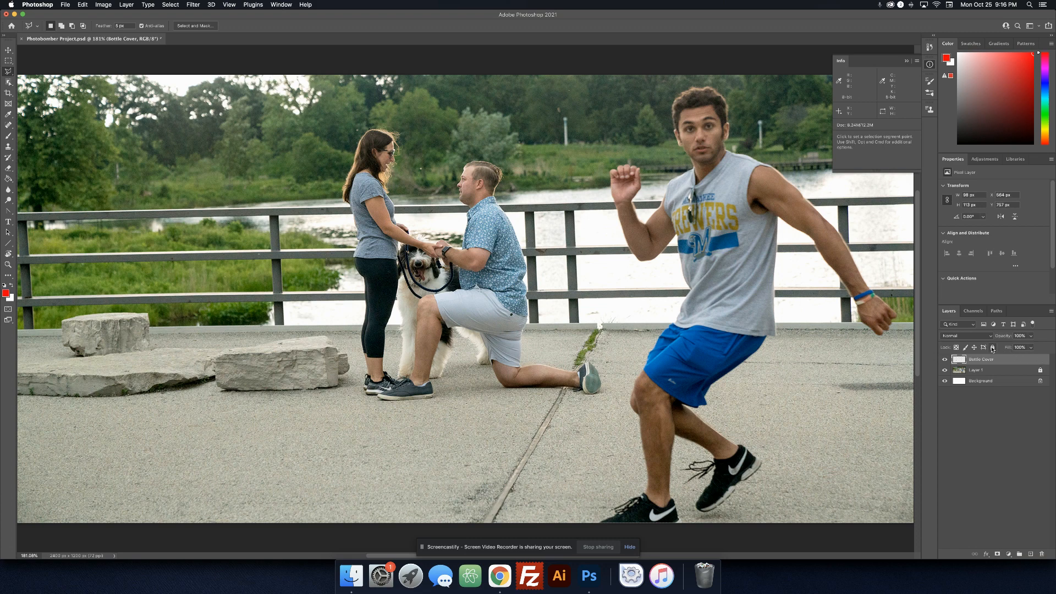
left_click(992, 347)
Step: Add a new top layer named Legs and rename the original image layer, Layer 1, as Photo
left_click(1030, 554)
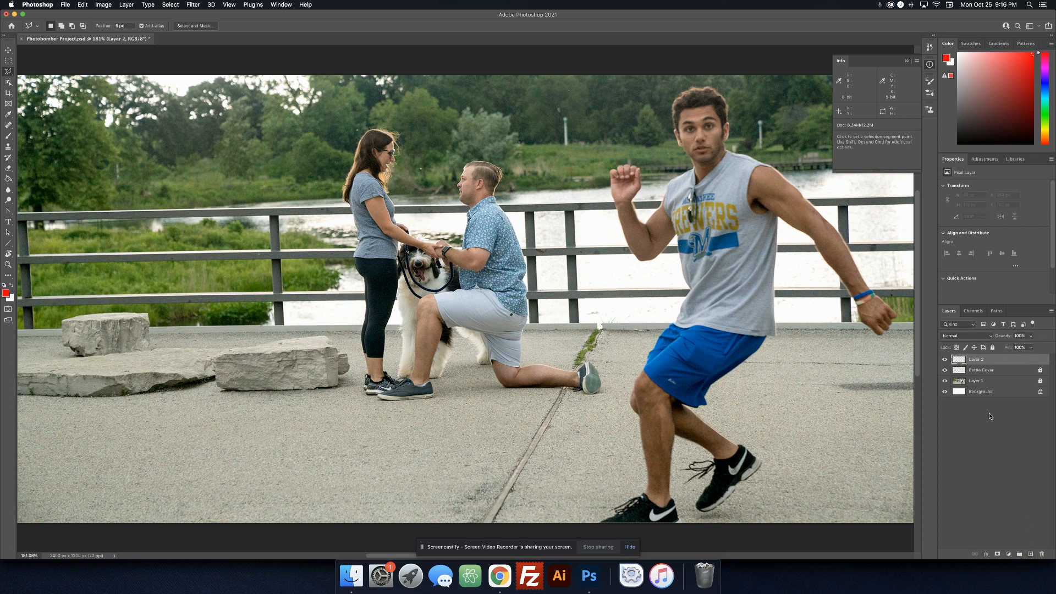
double_click(978, 382)
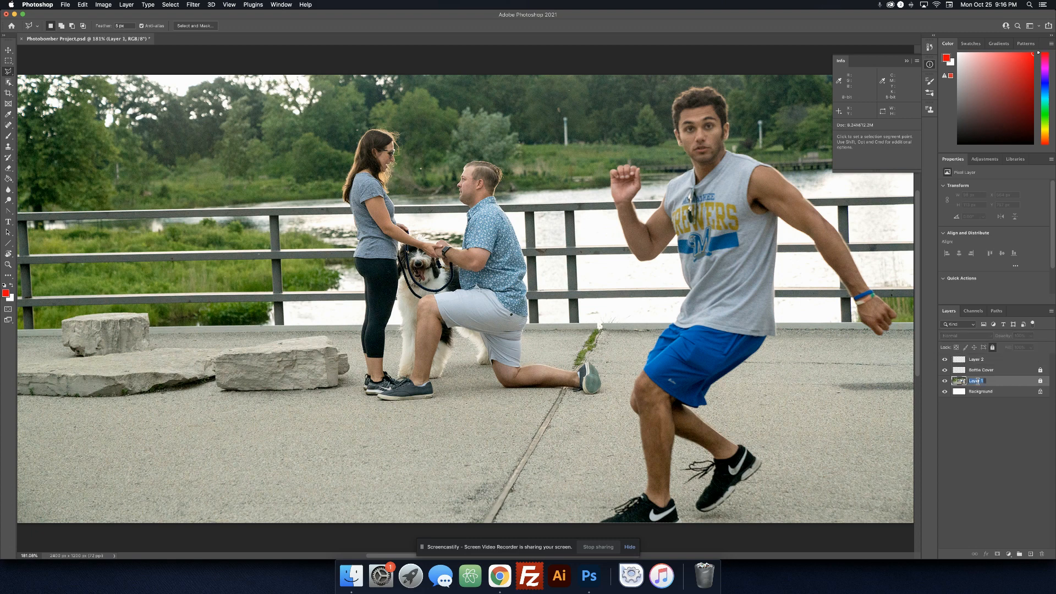
type("Photo")
key("Return")
double_click(975, 361)
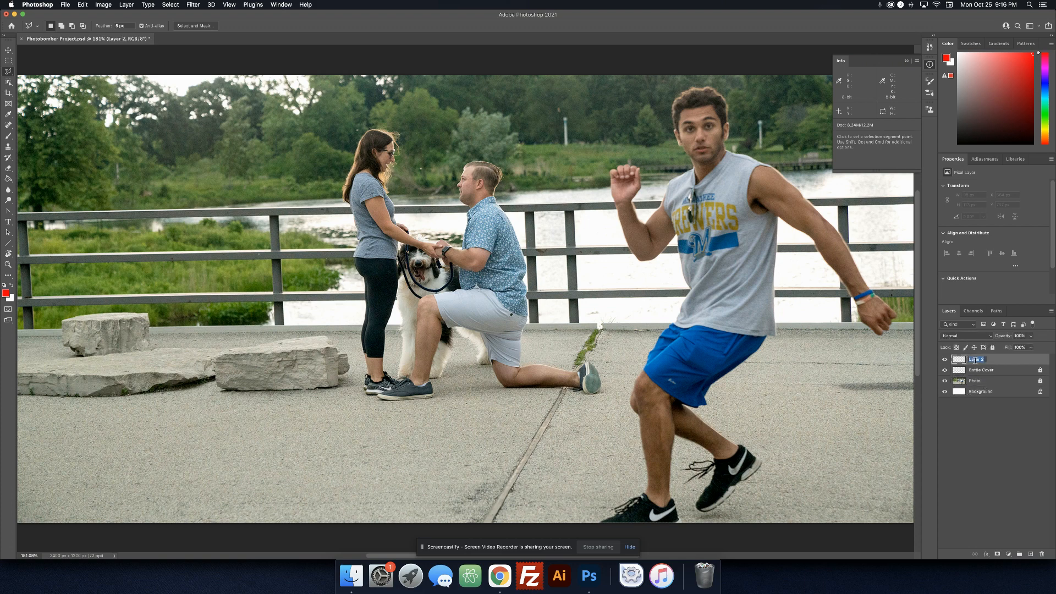
type("Legs")
key("Return")
Step: Draw a closed polygonal lasso selection loosely around the photobomber's shorts, legs and shoes
left_click(777, 337)
left_click(655, 335)
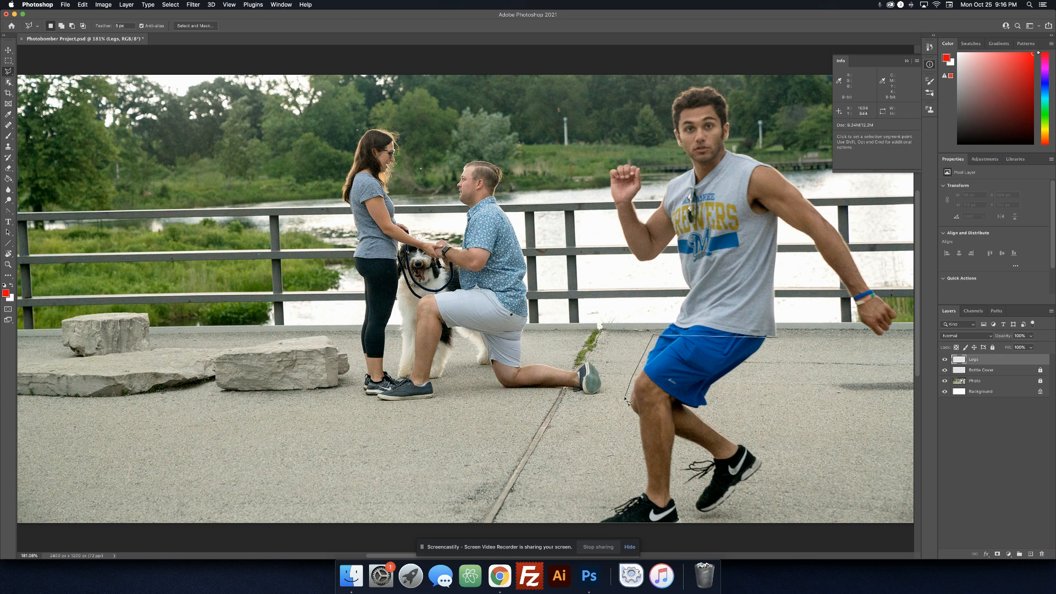
left_click(625, 401)
left_click(643, 481)
left_click(590, 525)
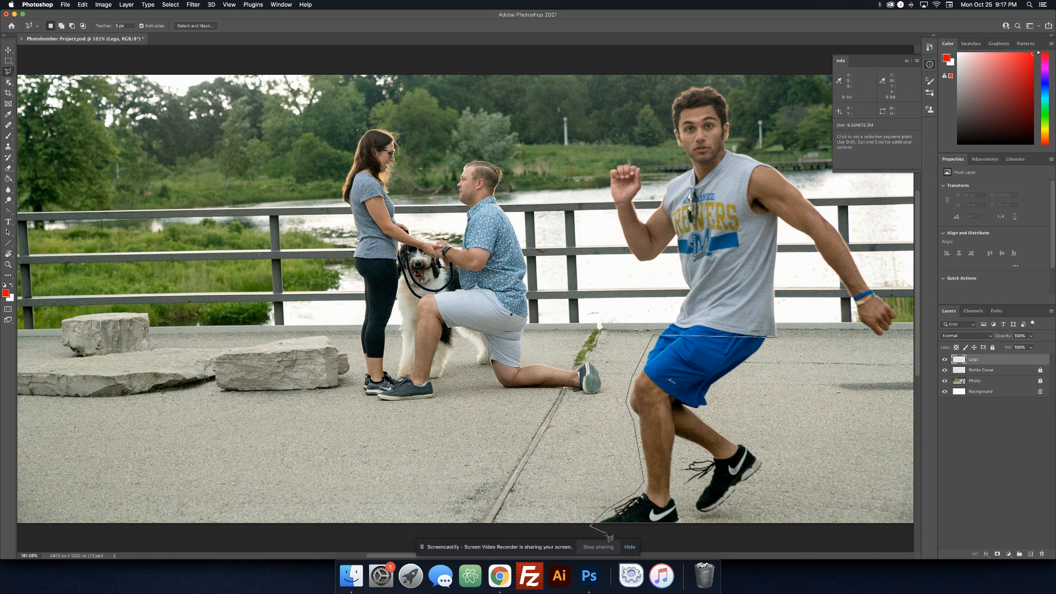
left_click(687, 522)
left_click(748, 522)
left_click(741, 497)
left_click(768, 460)
left_click(702, 410)
left_click(710, 408)
left_click(776, 343)
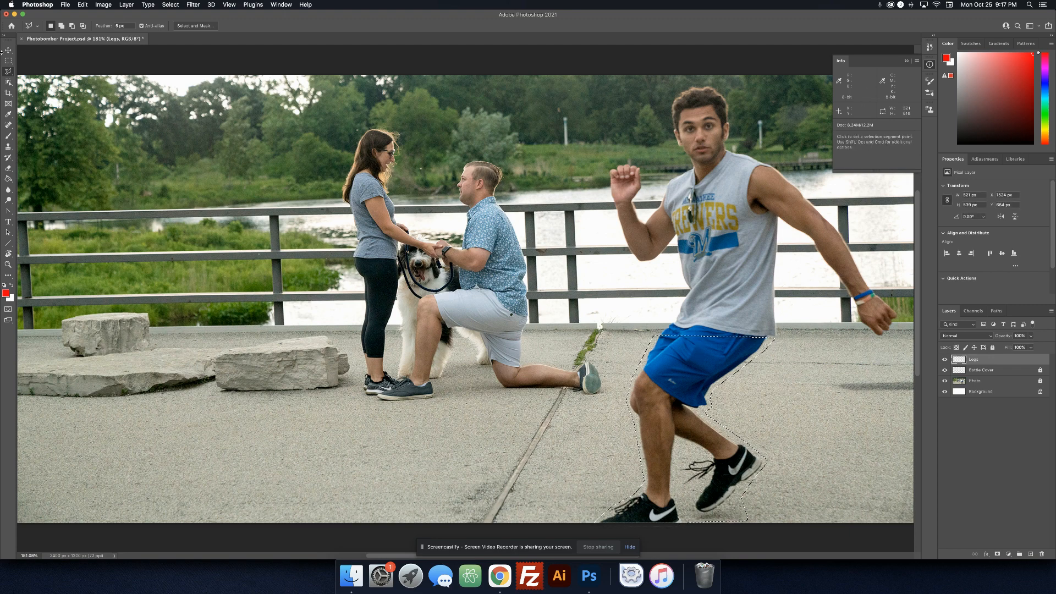
left_click(9, 72)
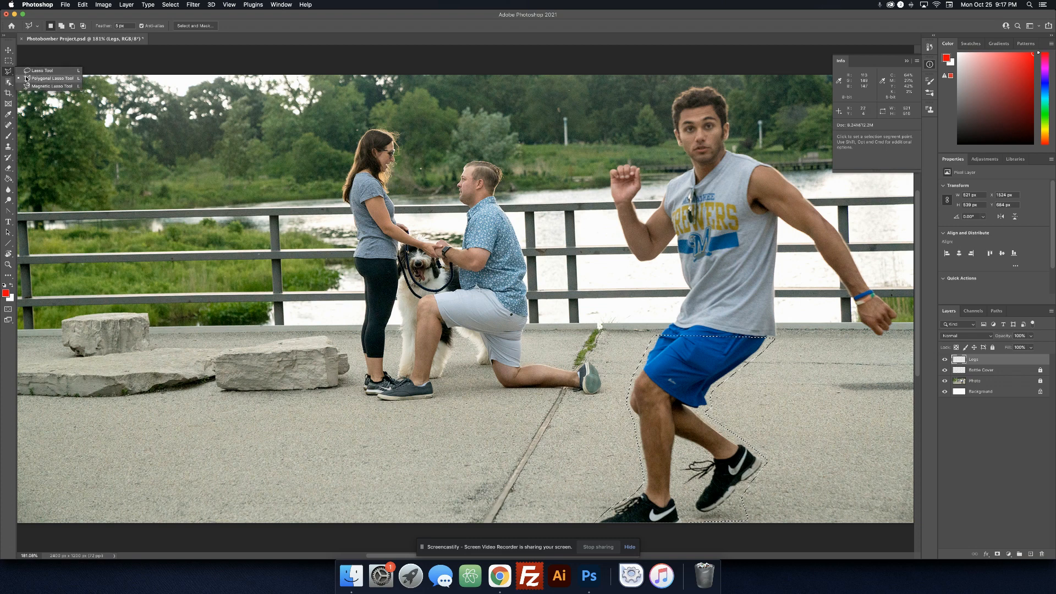
left_click(35, 80)
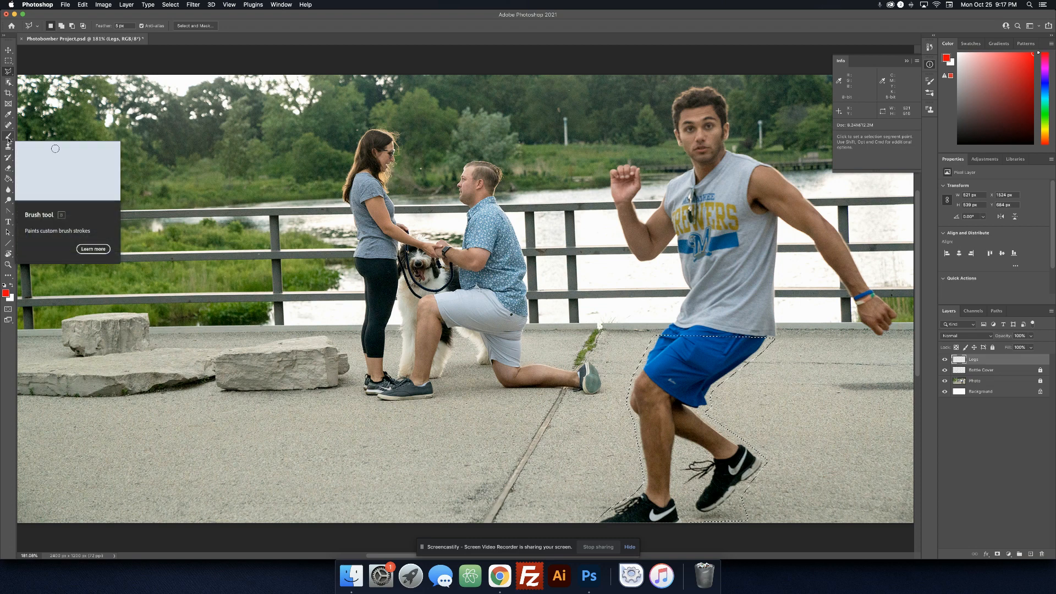
Step: Brush the whole leg selection solid red on the Legs layer
left_click(8, 138)
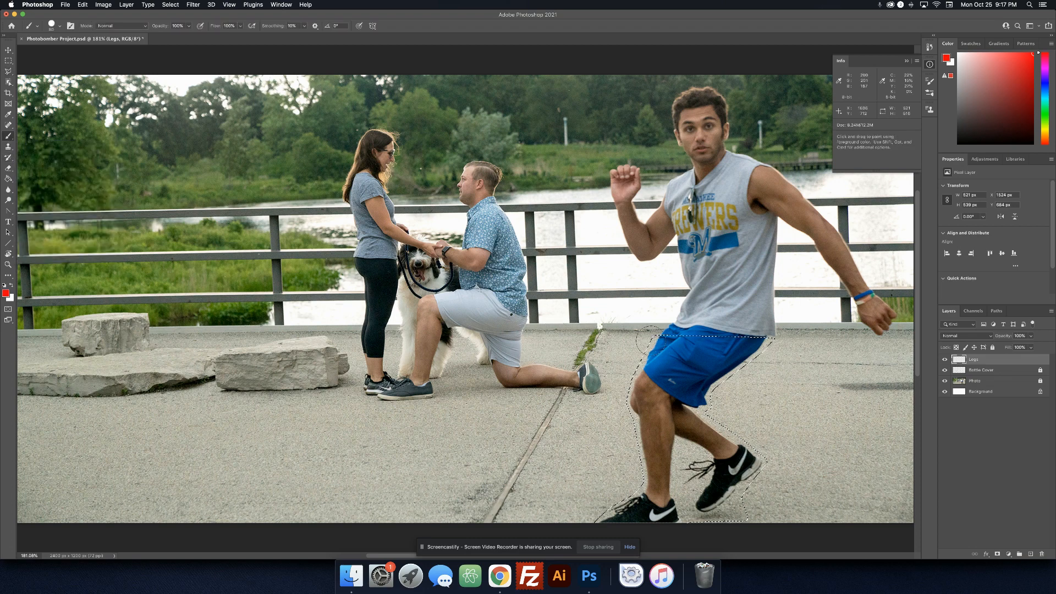
left_click_drag(649, 339, 725, 333)
left_click_drag(635, 356, 700, 369)
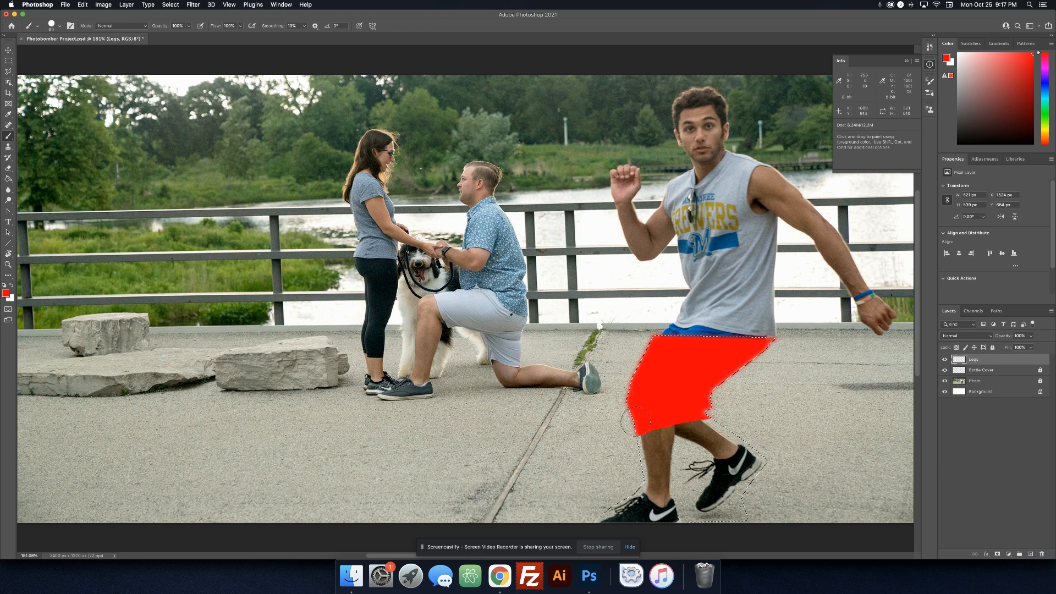
mouse_move(694, 421)
left_mouse_down()
mouse_move(725, 424)
mouse_move(732, 443)
mouse_move(759, 459)
mouse_move(760, 491)
mouse_move(734, 521)
mouse_move(738, 463)
left_mouse_up()
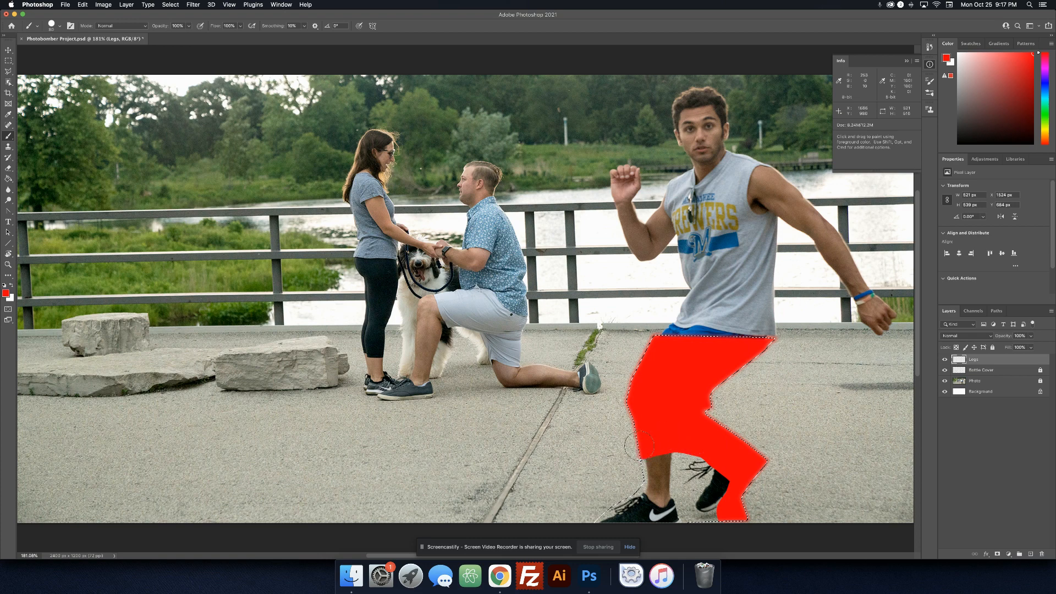
left_click_drag(655, 469, 686, 485)
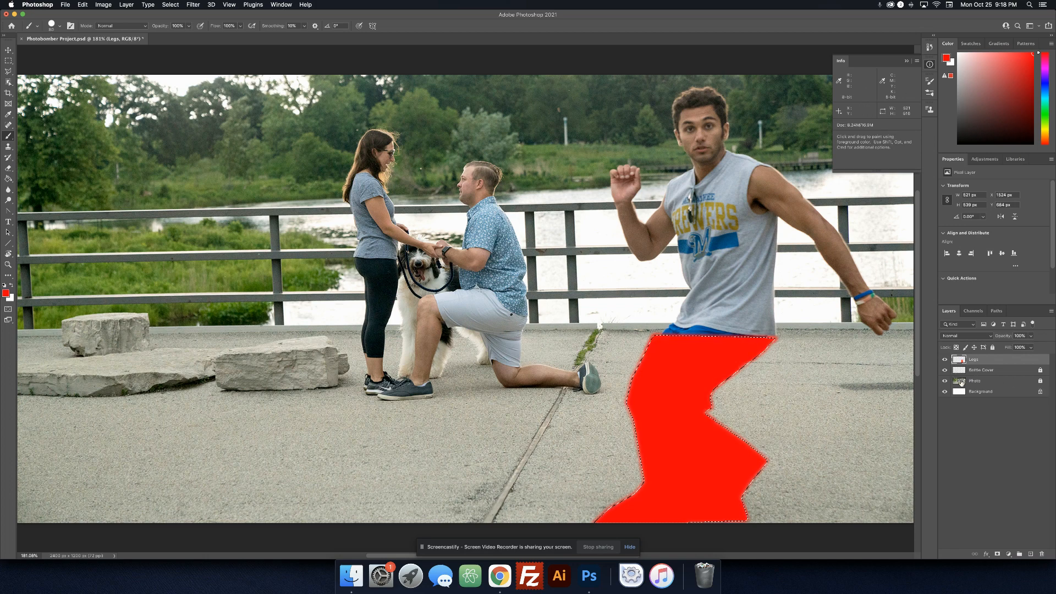
Step: Make the Photo layer active, load the Legs layer's painted shape as a selection and hide Legs
left_click(961, 384)
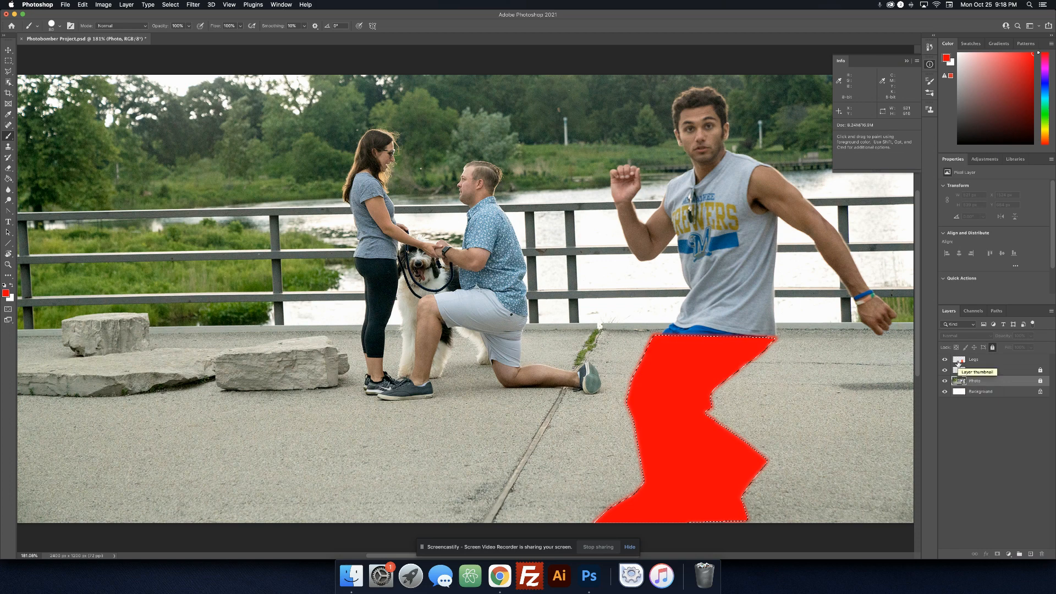
left_click(959, 362, "super")
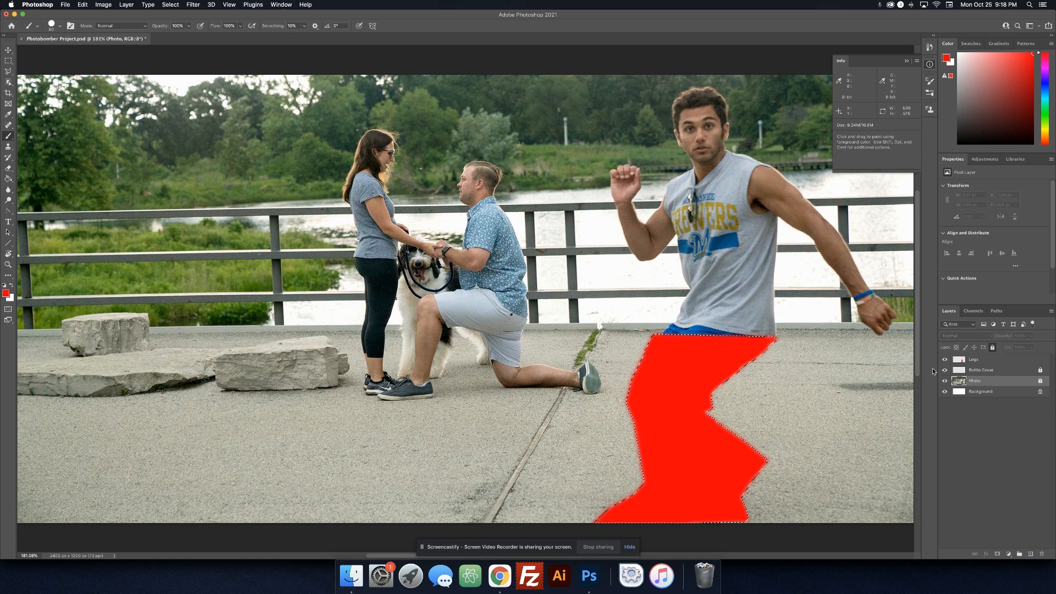
left_click(944, 363)
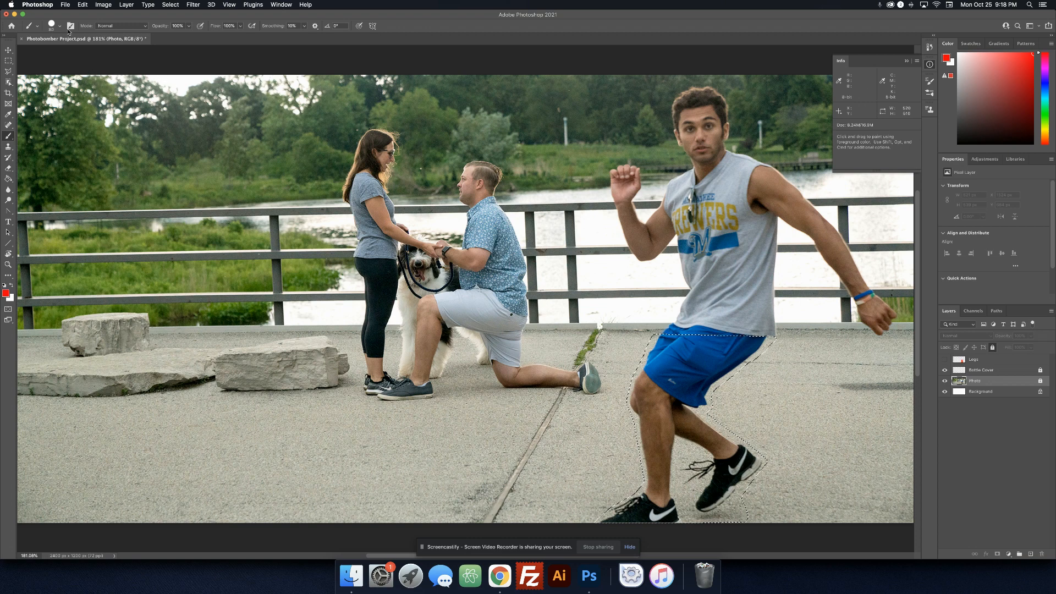
Step: Open Content-Aware Fill for the legs selection and brush the couple and the dog out of the sampling area
left_click(81, 5)
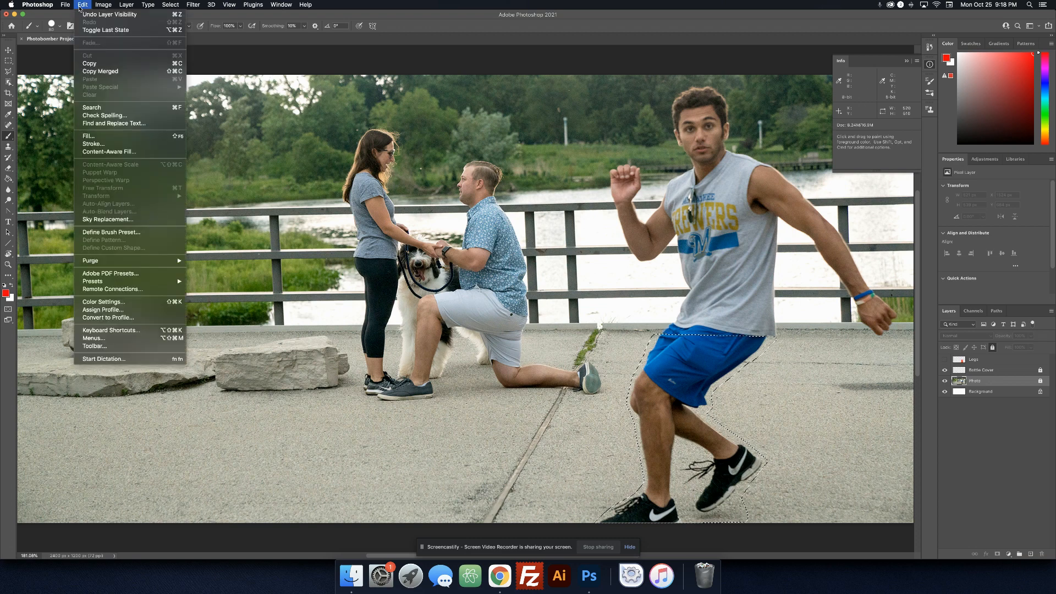
left_click(102, 152)
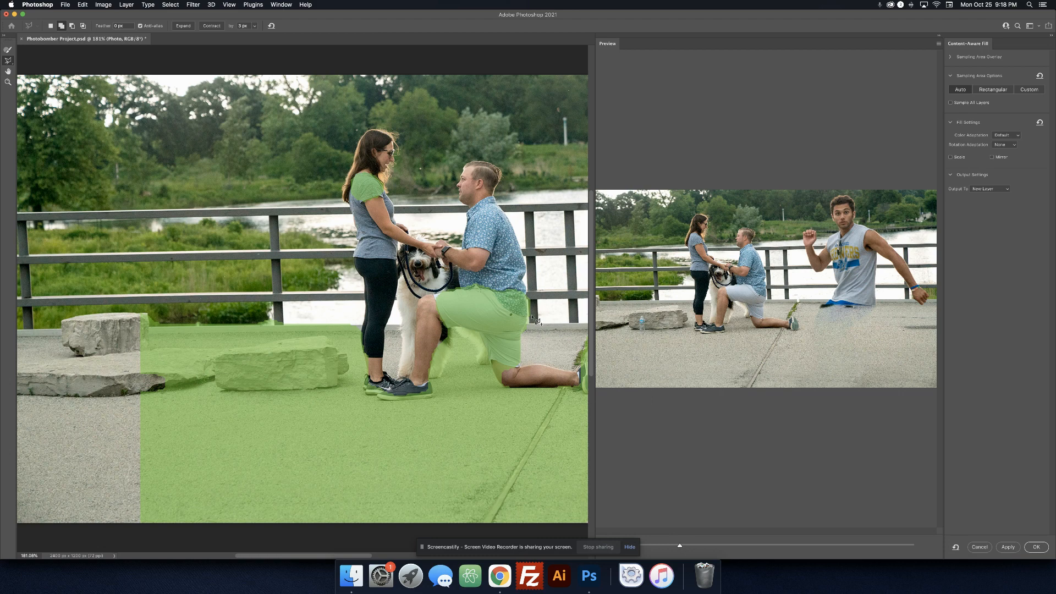
left_click(7, 53)
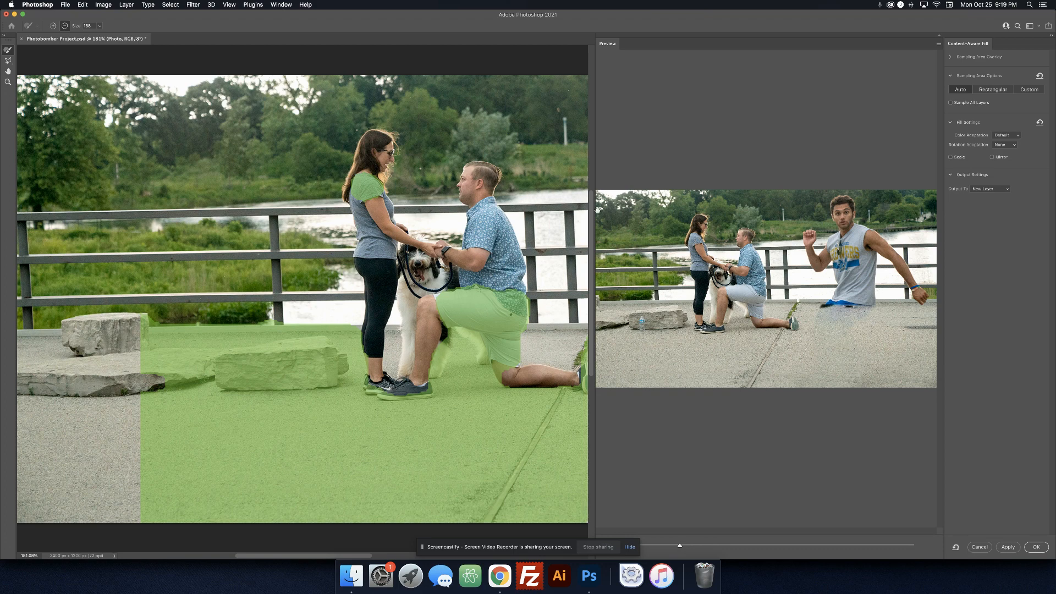
left_click(365, 189)
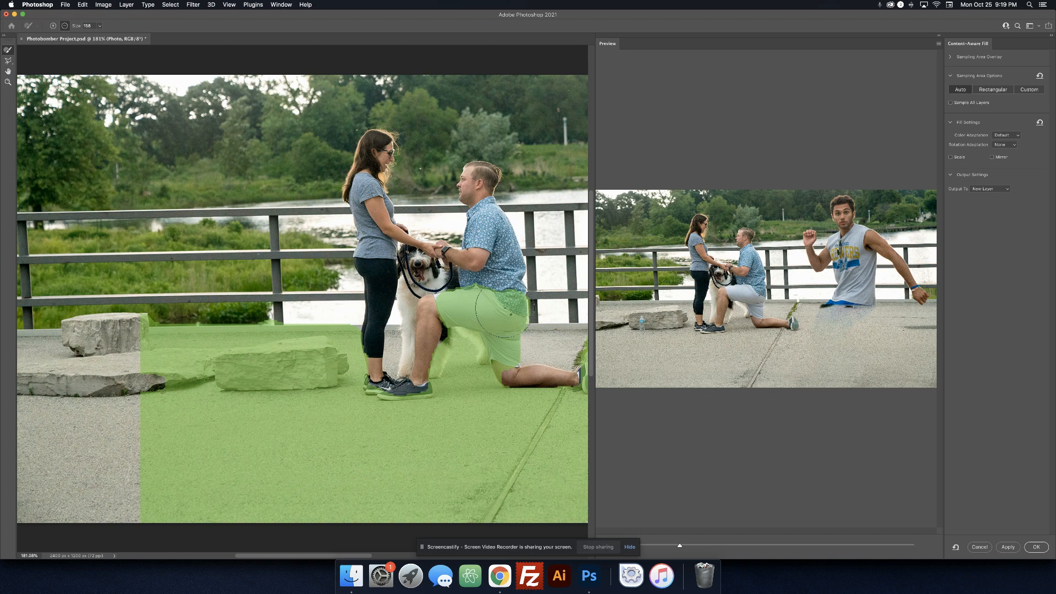
left_click_drag(514, 308, 460, 312)
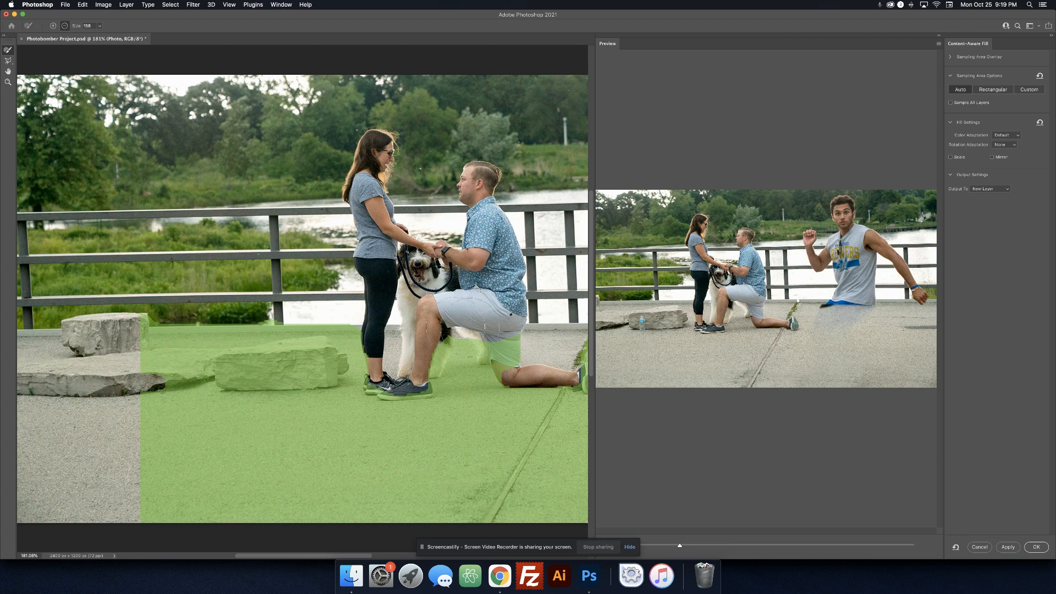
mouse_move(437, 329)
left_mouse_down()
mouse_move(447, 353)
mouse_move(415, 380)
mouse_move(385, 381)
mouse_move(379, 354)
left_mouse_up()
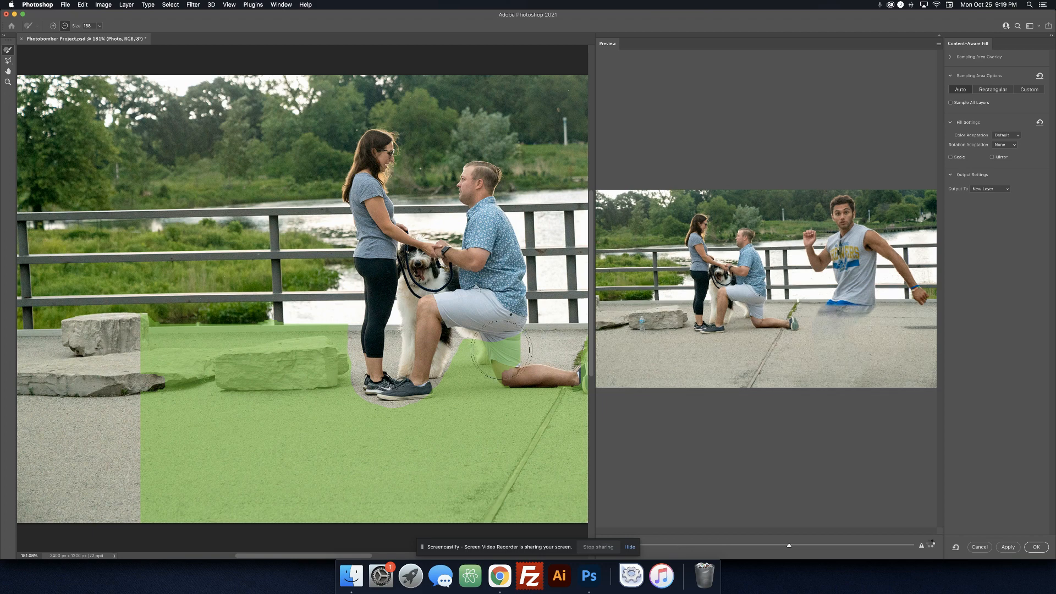
mouse_move(505, 341)
left_mouse_down()
mouse_move(509, 357)
mouse_move(559, 374)
mouse_move(385, 348)
mouse_move(436, 316)
mouse_move(443, 270)
mouse_move(460, 280)
mouse_move(479, 264)
mouse_move(506, 271)
left_mouse_up()
Step: Remove the photobomber's shirt and the railing and water around him from the sampling area
key("space")
scroll(506, 270, "right", 5)
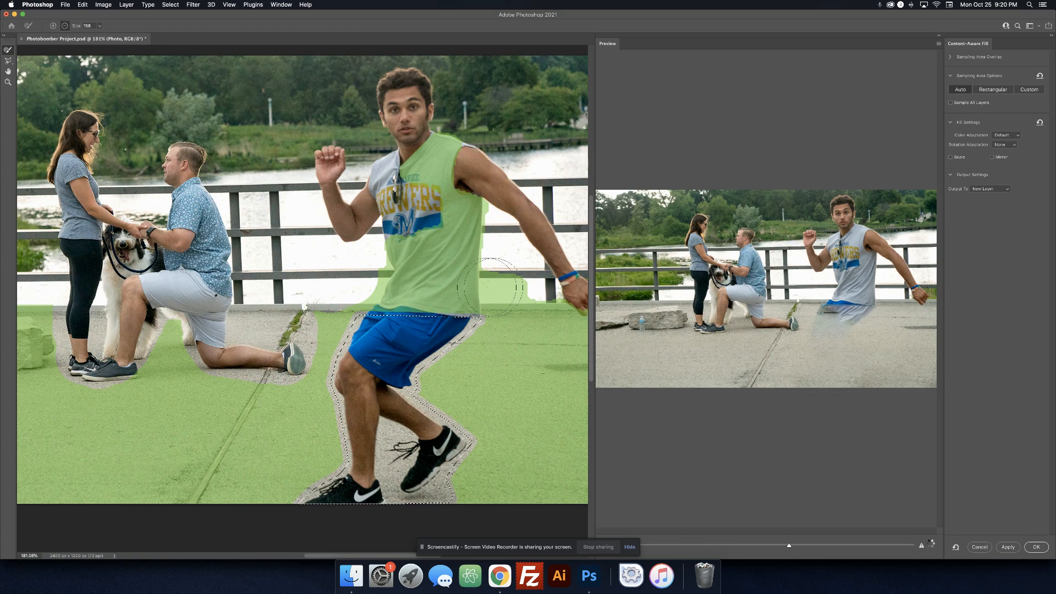
mouse_move(563, 292)
left_mouse_down()
mouse_move(480, 253)
mouse_move(349, 234)
mouse_move(390, 162)
mouse_move(457, 132)
mouse_move(448, 218)
mouse_move(491, 226)
mouse_move(459, 187)
left_mouse_up()
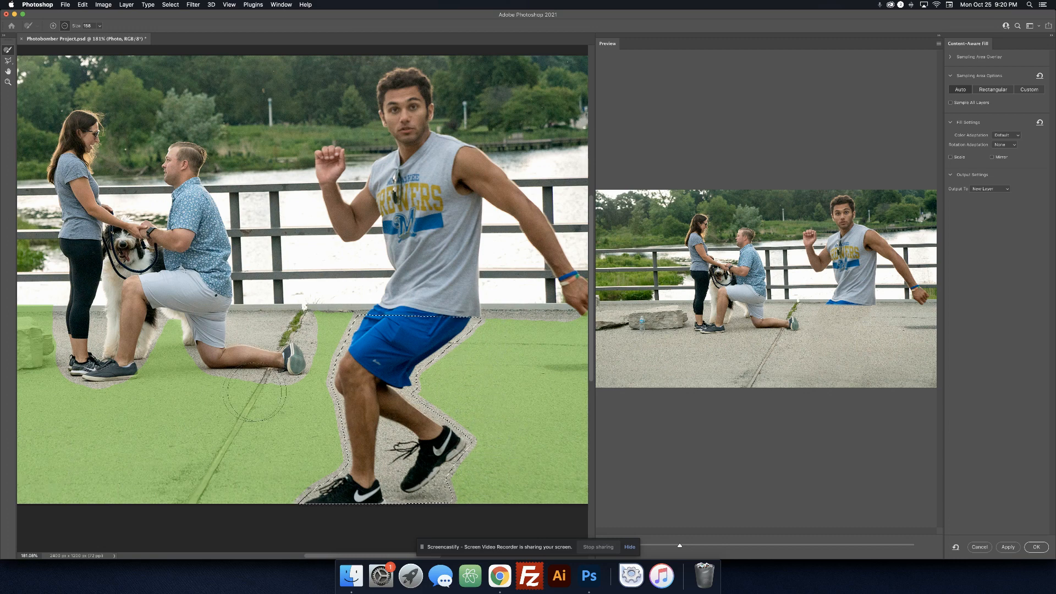
Step: Shrink the sampling brush and exclude the diagonal pavement crack and the dark stain near the photo's far edge from sampling
key("bracketleft")
key("bracketleft")
key("bracketleft")
key("bracketleft")
key("bracketleft")
left_click_drag(191, 502, 268, 395)
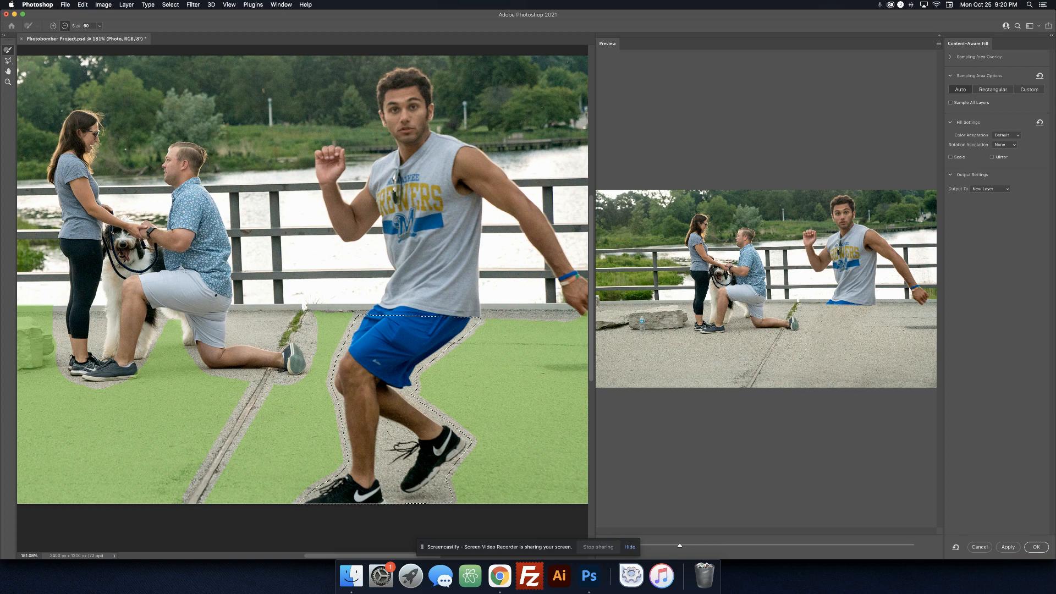
mouse_move(552, 376)
left_mouse_down()
mouse_move(560, 367)
mouse_move(588, 372)
left_mouse_up()
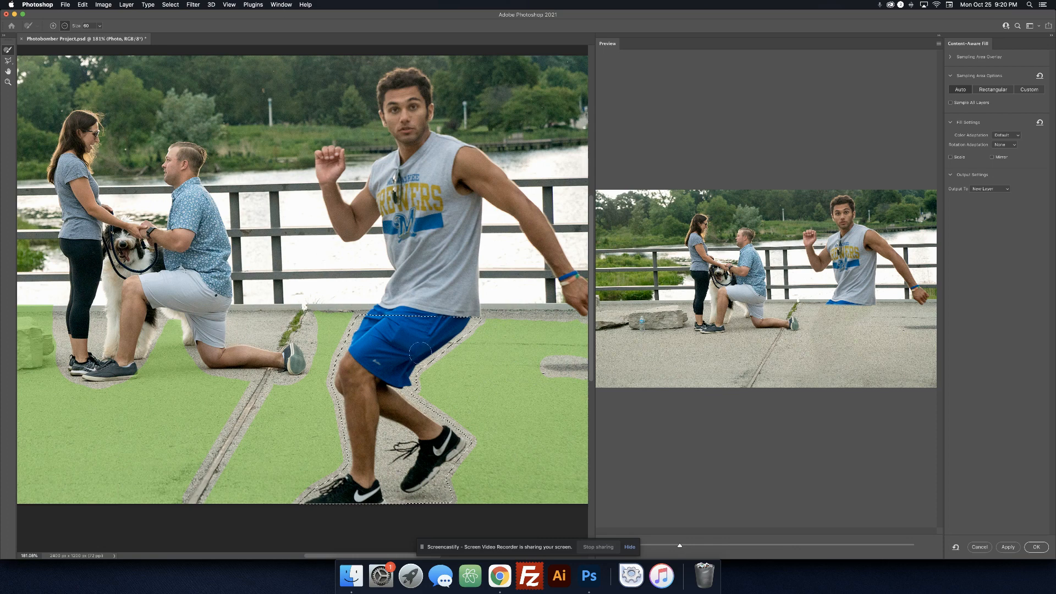
Step: Exclude the rocks, the curb behind them and the surrounding pavement from the sampling area
scroll(455, 330, "left", 10)
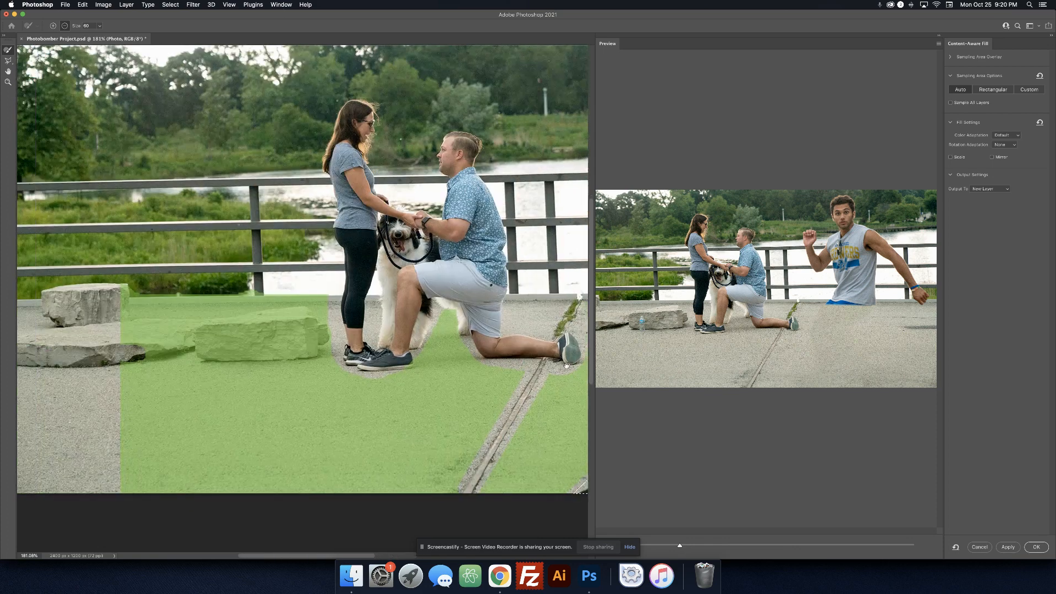
mouse_move(432, 309)
left_mouse_down()
mouse_move(435, 331)
mouse_move(381, 318)
mouse_move(321, 328)
mouse_move(332, 345)
mouse_move(436, 347)
mouse_move(437, 335)
mouse_move(428, 347)
mouse_move(336, 358)
left_mouse_up()
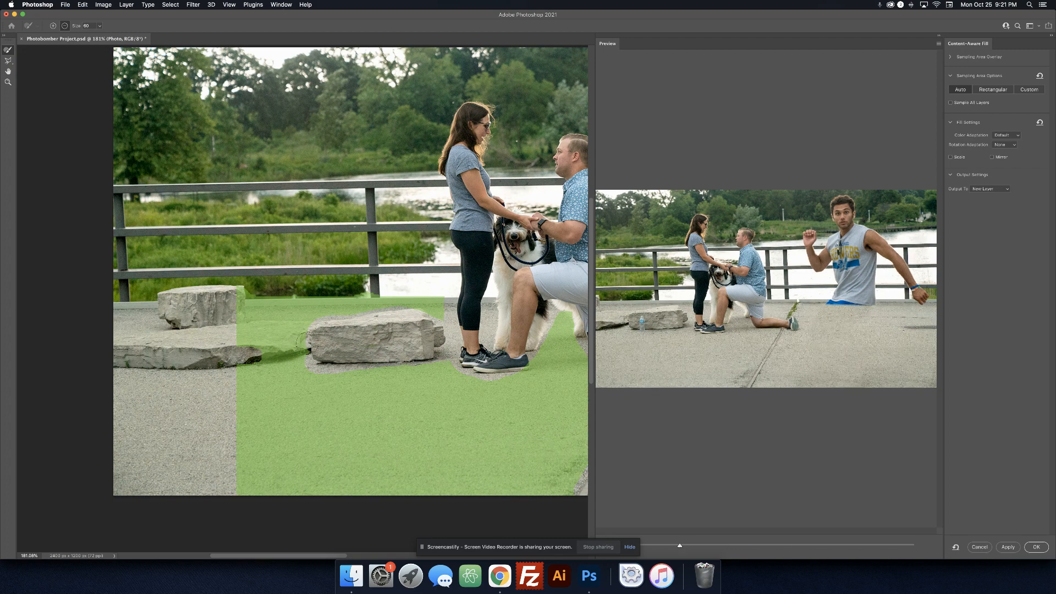
left_click_drag(301, 342, 243, 363)
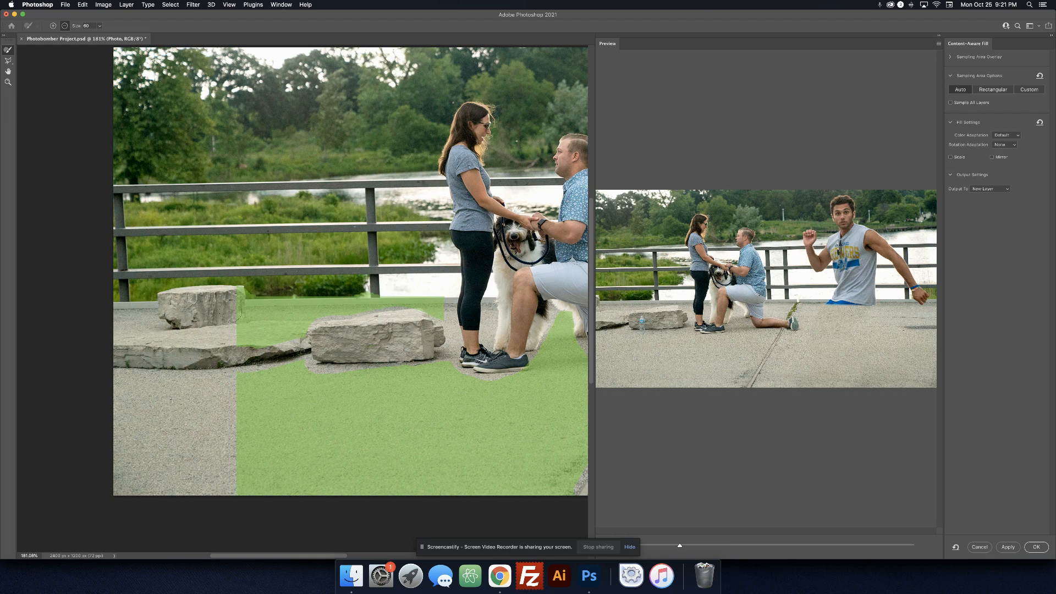
mouse_move(231, 291)
left_mouse_down()
mouse_move(295, 305)
mouse_move(443, 300)
left_mouse_up()
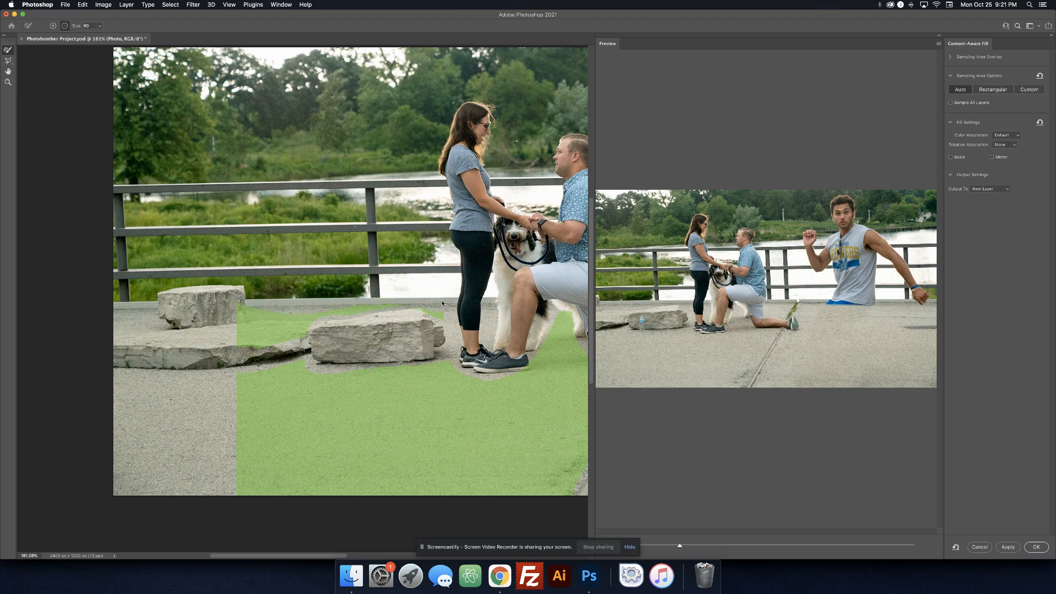
mouse_move(282, 316)
left_mouse_down()
mouse_move(233, 313)
mouse_move(227, 326)
mouse_move(304, 333)
mouse_move(221, 350)
left_mouse_up()
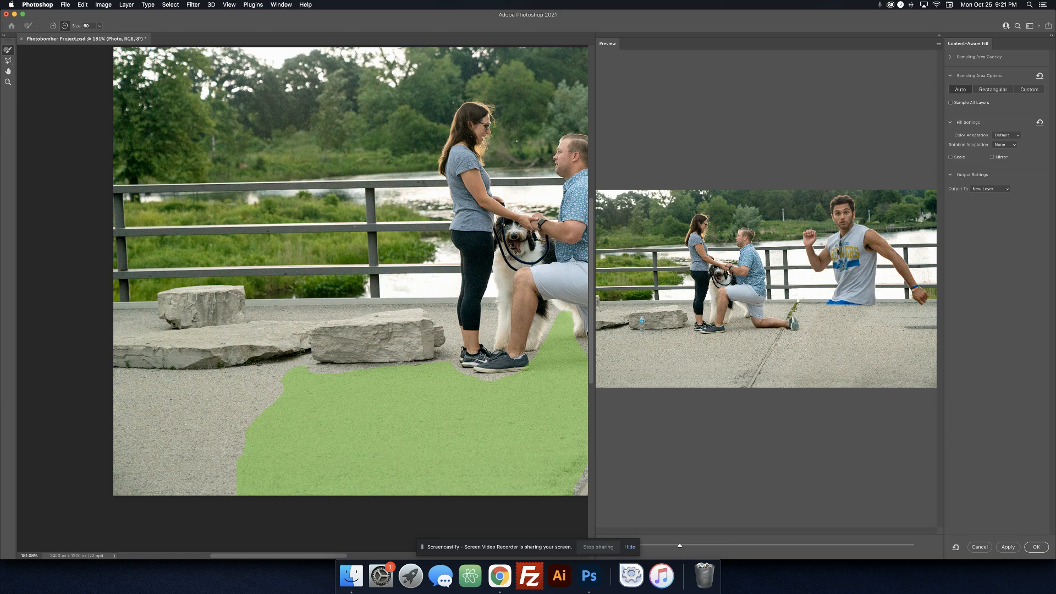
Step: Exclude the pavement behind the dog and kneeling man, and trim the sampling edge along the curb beside the blue shorts
left_click_drag(536, 363, 578, 358)
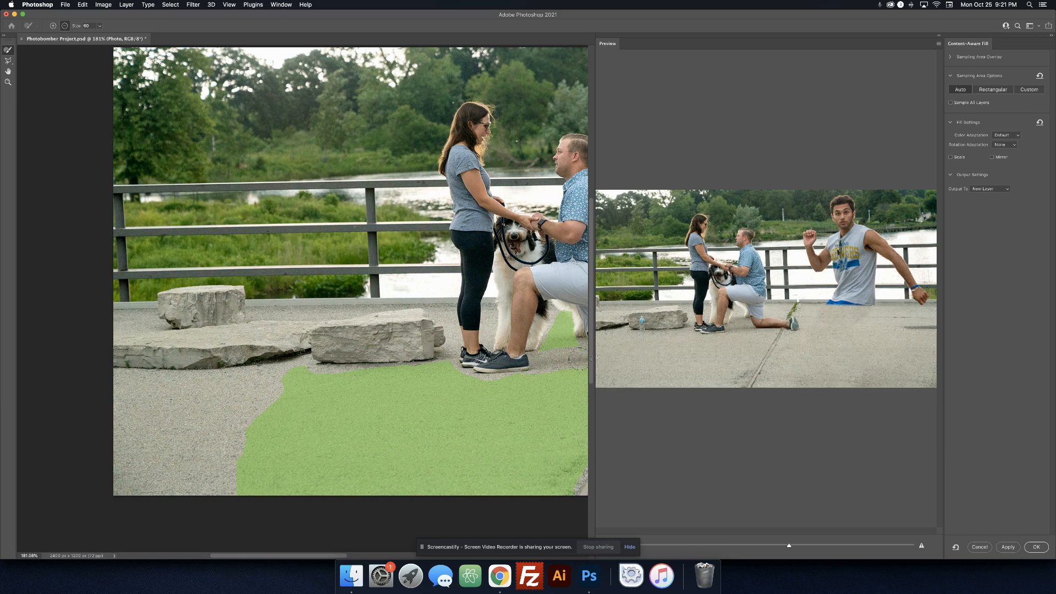
left_click_drag(572, 315, 555, 321)
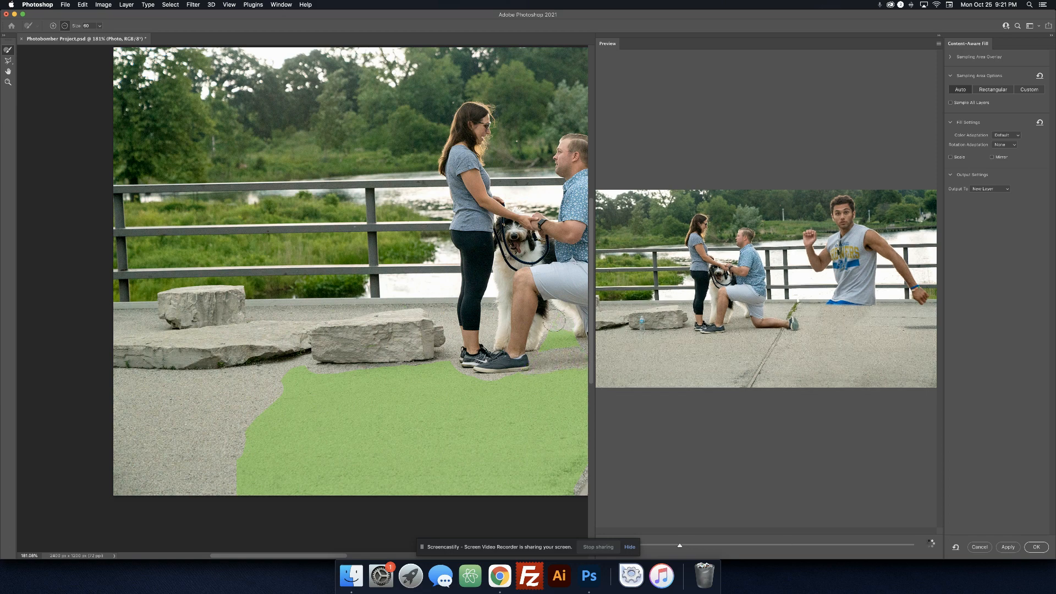
scroll(553, 321, "right", 5)
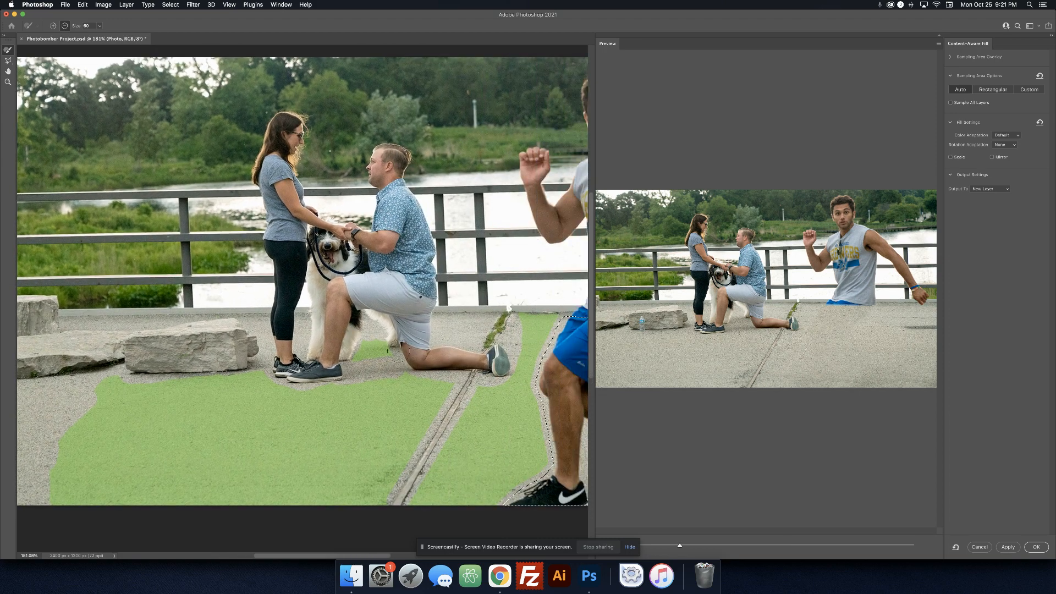
left_click_drag(398, 351, 360, 357)
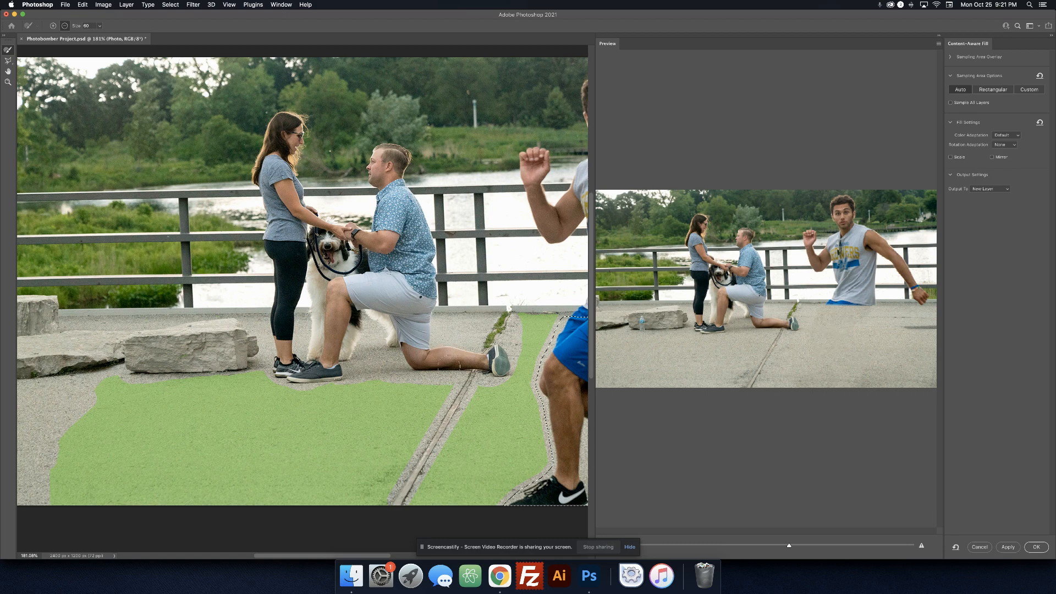
scroll(468, 325, "right", 2)
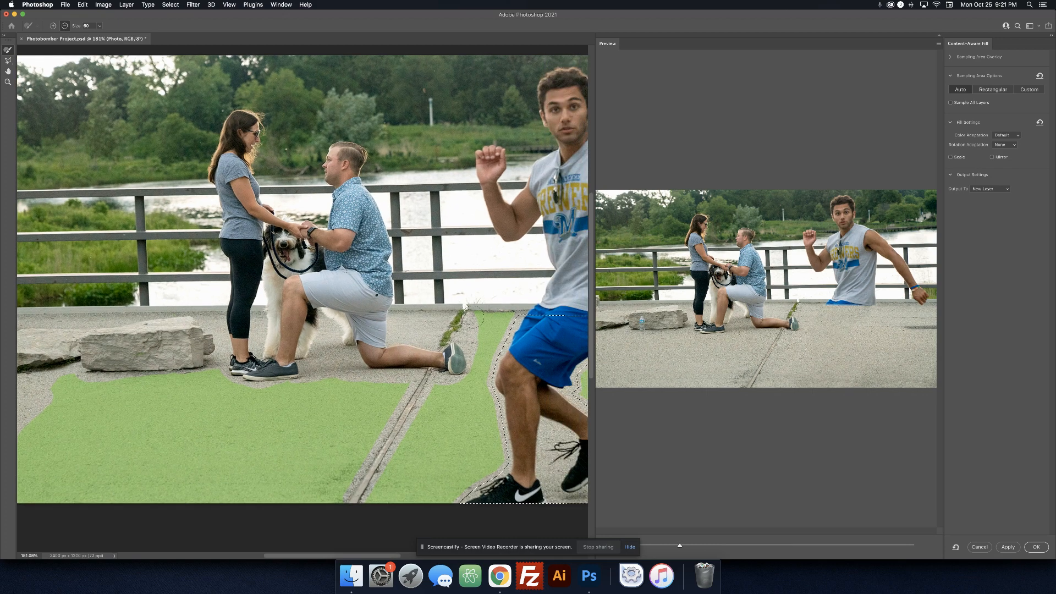
left_click_drag(478, 311, 503, 308)
scroll(215, 305, "left", 5)
scroll(215, 304, "right", 5)
scroll(215, 304, "down", 3)
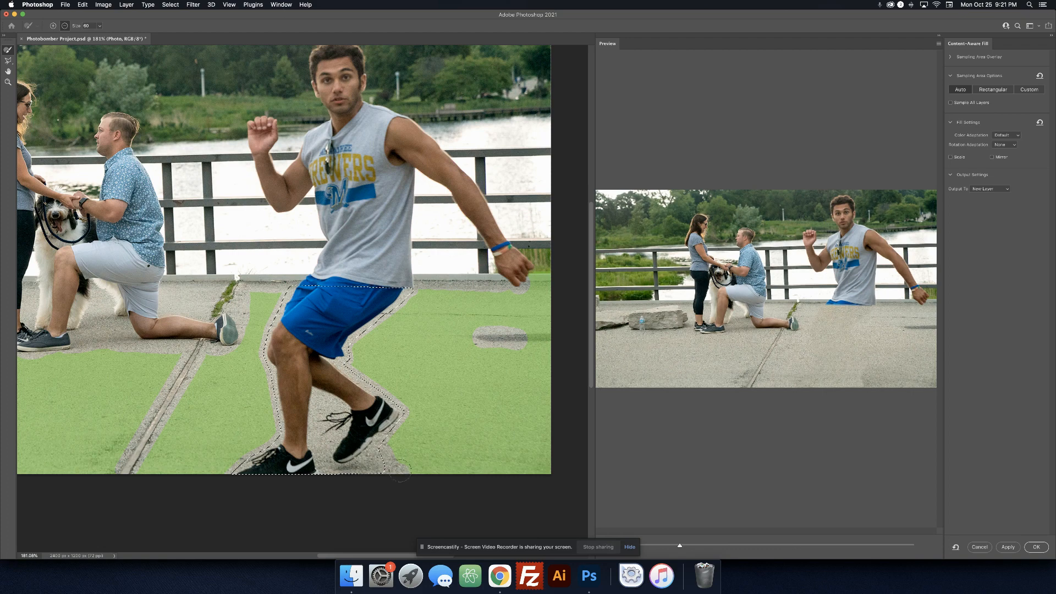
Step: Exclude the rest of the dark pavement stain and add the pavement beside the photobomber's back shoe to the sampling area
key("alt")
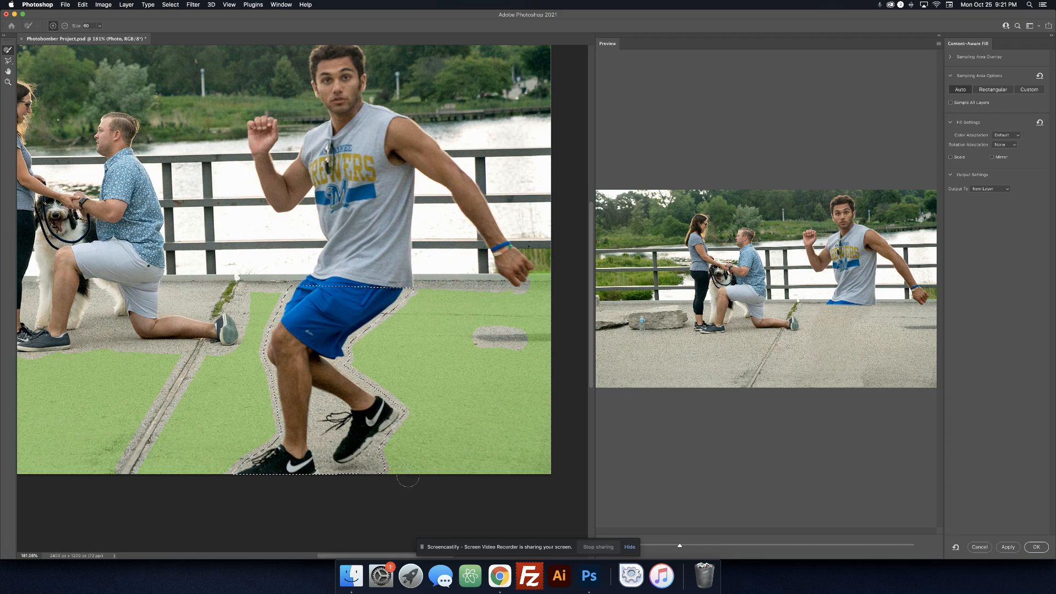
left_click_drag(509, 352, 559, 336)
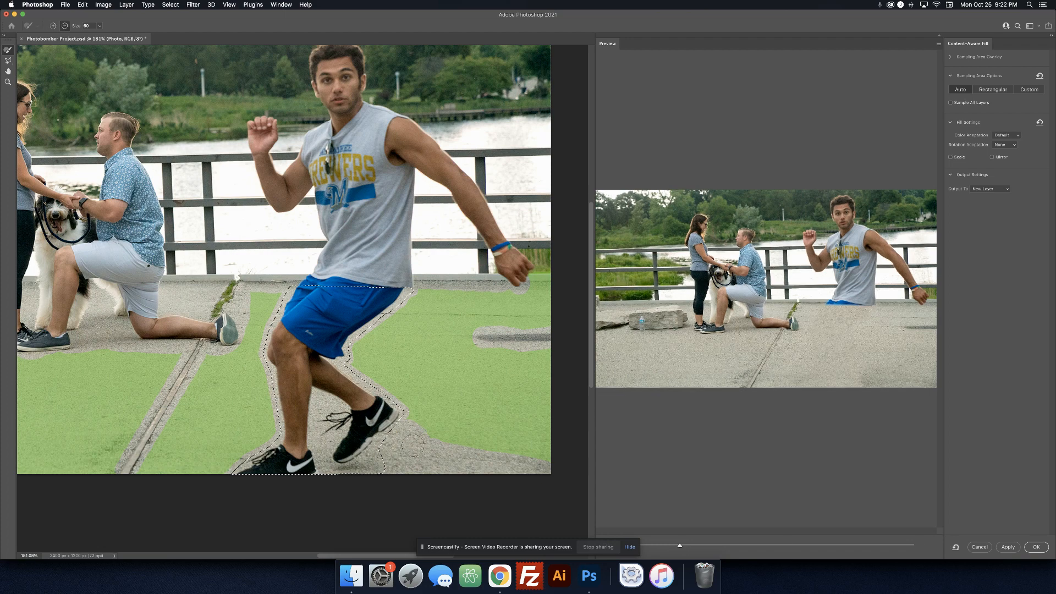
key("alt")
key("alt")
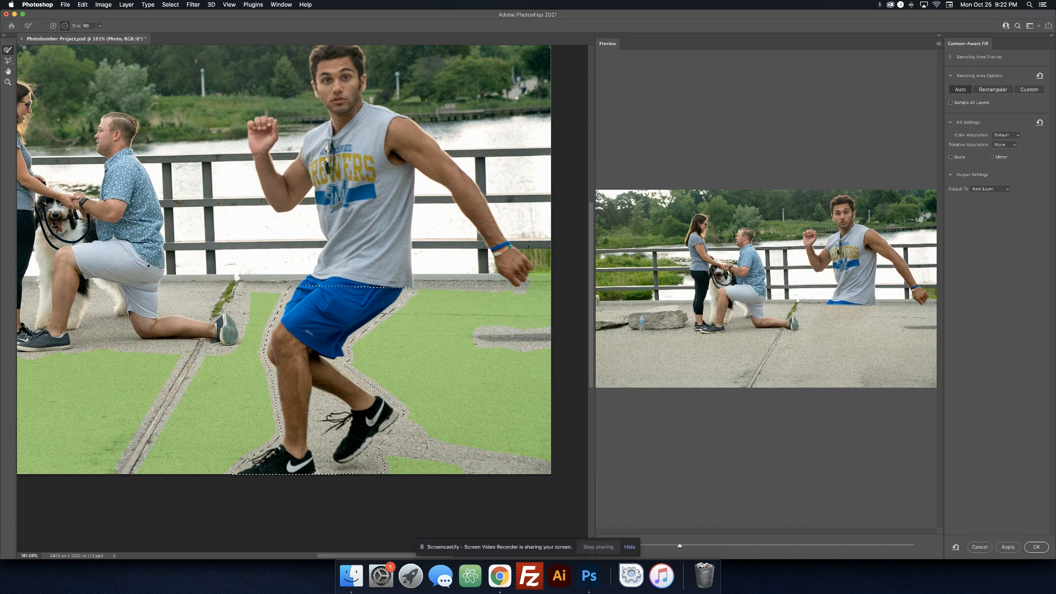
left_click_drag(410, 447, 536, 472)
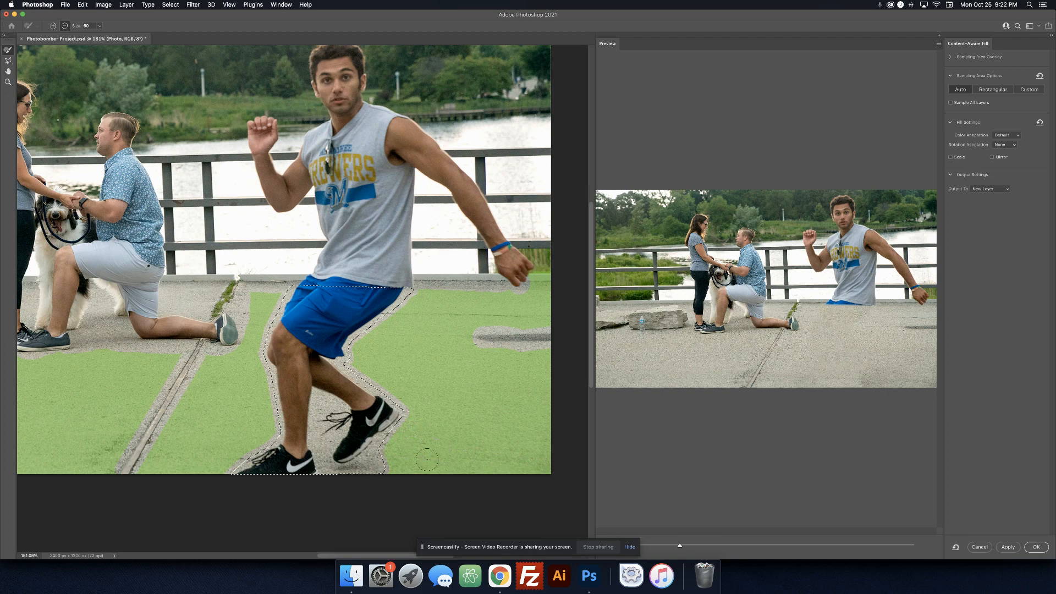
Step: Exclude the stained pavement beside the crack, the strip below the photobomber's outstretched hand and the patch at the photo's far edge
key("alt")
left_click_drag(137, 421, 105, 448)
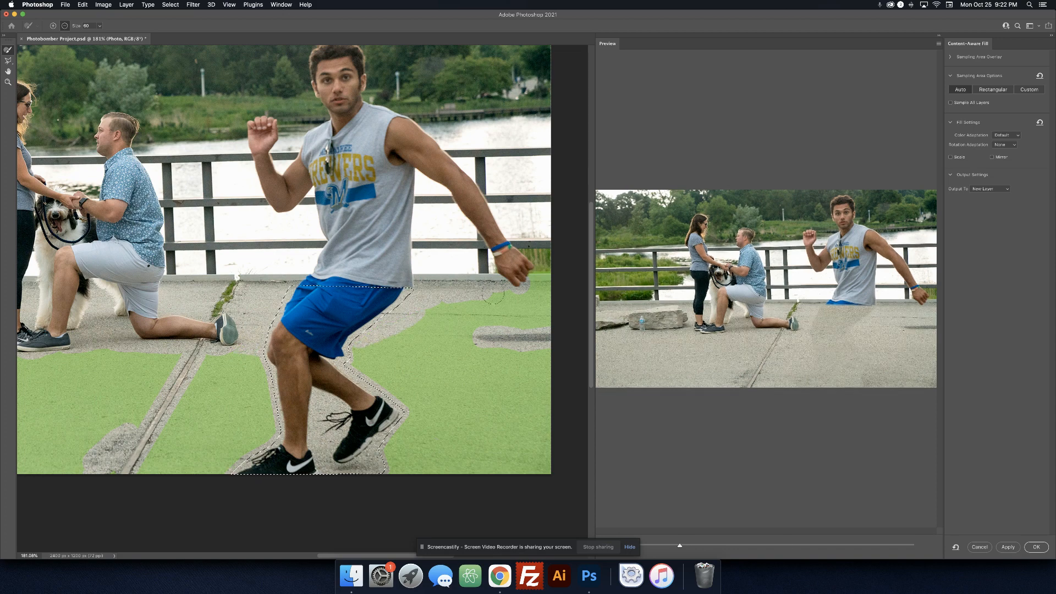
mouse_move(486, 299)
left_mouse_down()
mouse_move(429, 309)
mouse_move(546, 287)
left_mouse_up()
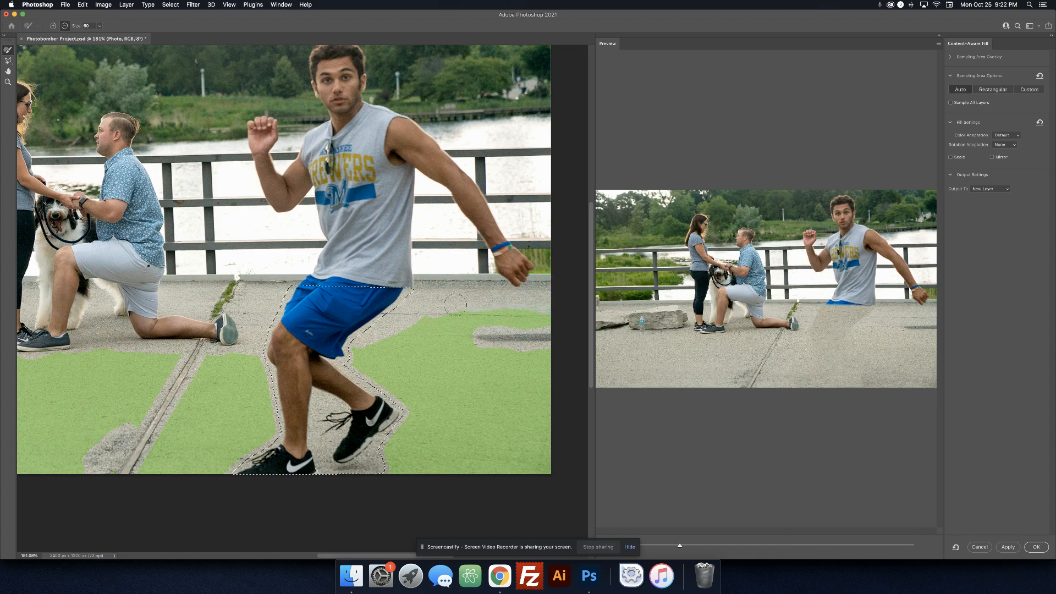
mouse_move(430, 310)
left_mouse_down()
mouse_move(548, 316)
mouse_move(487, 313)
left_mouse_up()
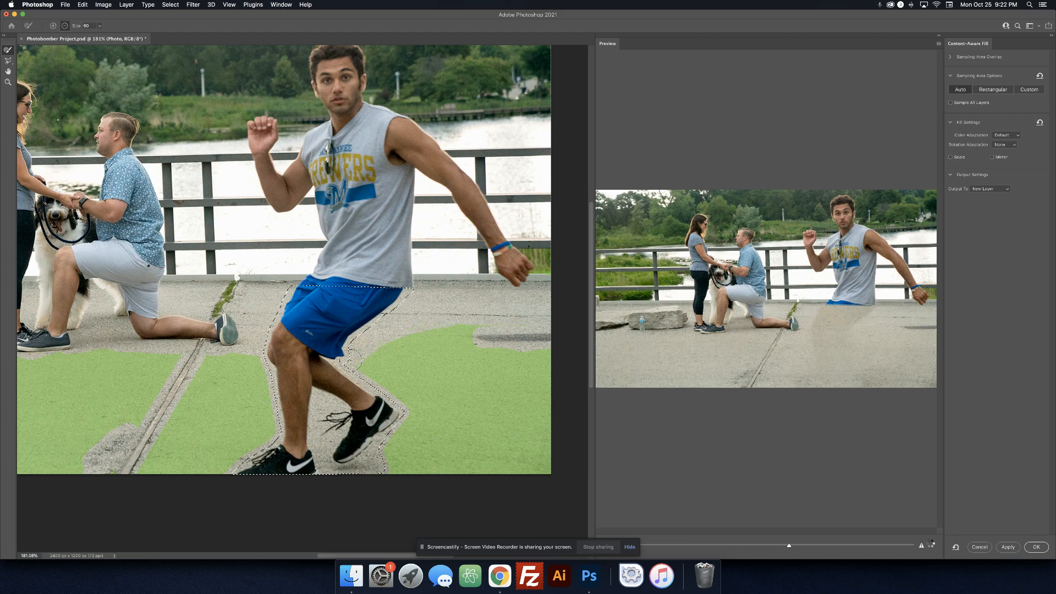
left_click_drag(505, 404, 539, 410)
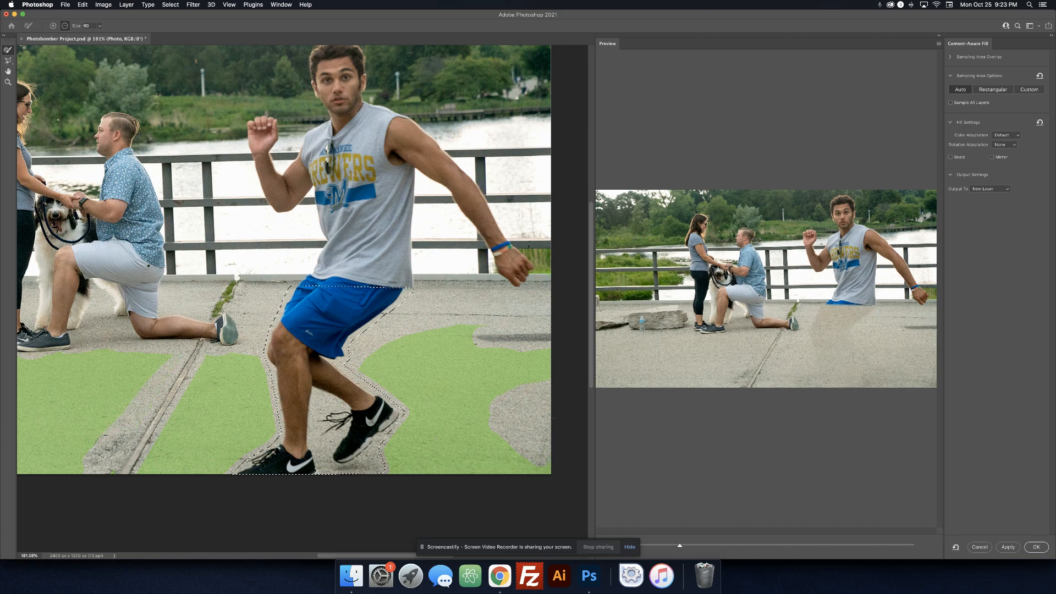
Step: Enlarge the sampling brush and exclude the pavement on the couple's side of the diagonal crack
key("bracketright")
key("bracketright")
key("bracketright")
key("bracketright")
key("bracketright")
mouse_move(133, 370)
left_mouse_down()
mouse_move(57, 371)
mouse_move(102, 387)
mouse_move(65, 482)
left_mouse_up()
key("bracketright")
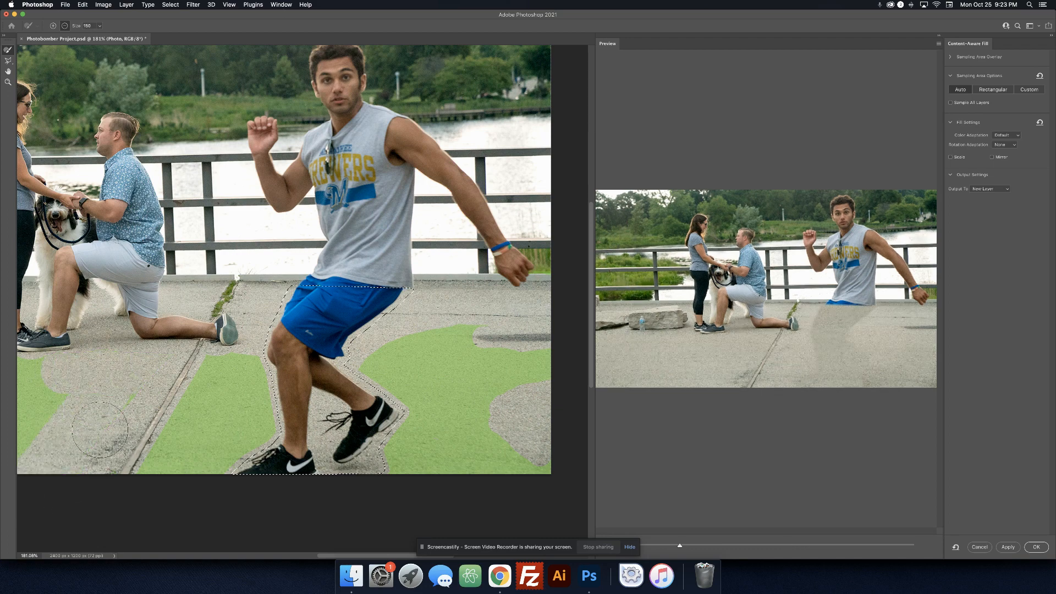
left_click_drag(99, 390, 295, 364)
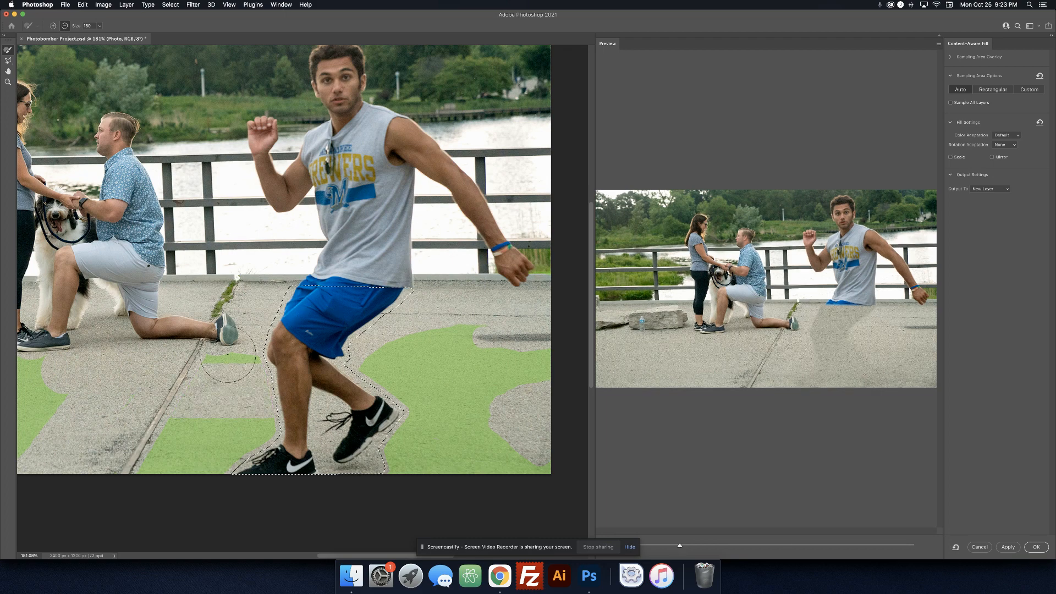
key("super+z")
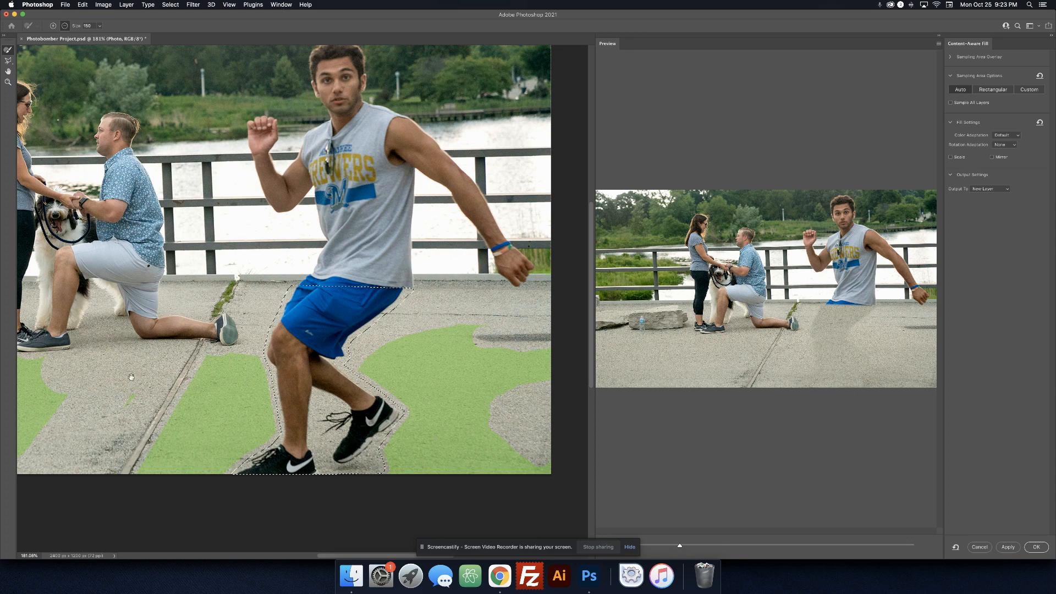
scroll(132, 377, "left", 5)
scroll(132, 377, "down", 1)
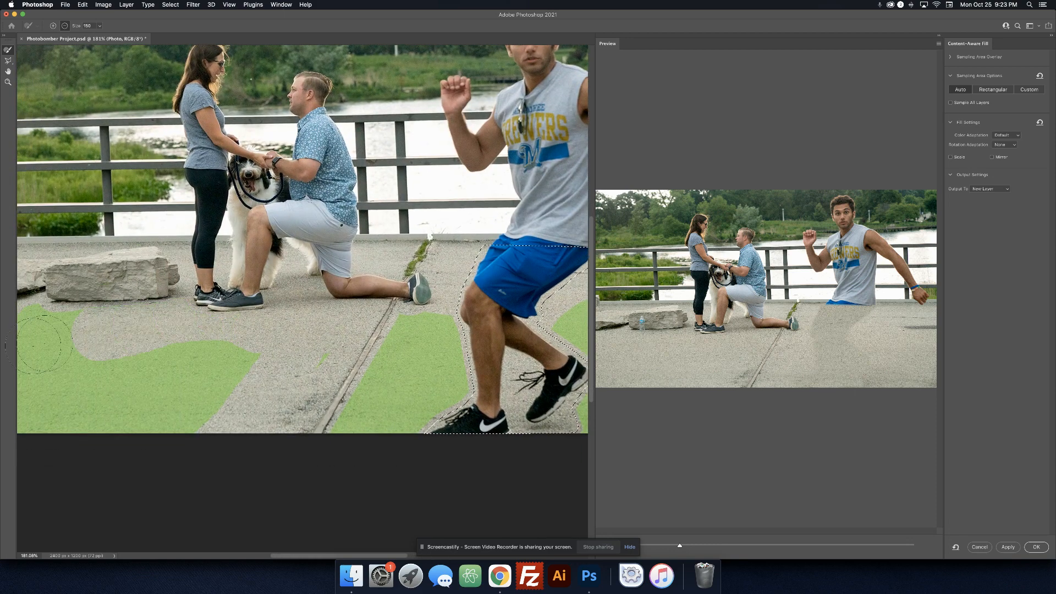
mouse_move(33, 346)
left_mouse_down()
mouse_move(105, 331)
mouse_move(247, 344)
mouse_move(50, 405)
mouse_move(256, 372)
mouse_move(27, 479)
mouse_move(141, 394)
mouse_move(148, 367)
mouse_move(289, 371)
mouse_move(329, 355)
mouse_move(2, 439)
mouse_move(119, 361)
mouse_move(279, 355)
mouse_move(231, 349)
mouse_move(199, 312)
mouse_move(136, 401)
left_mouse_up()
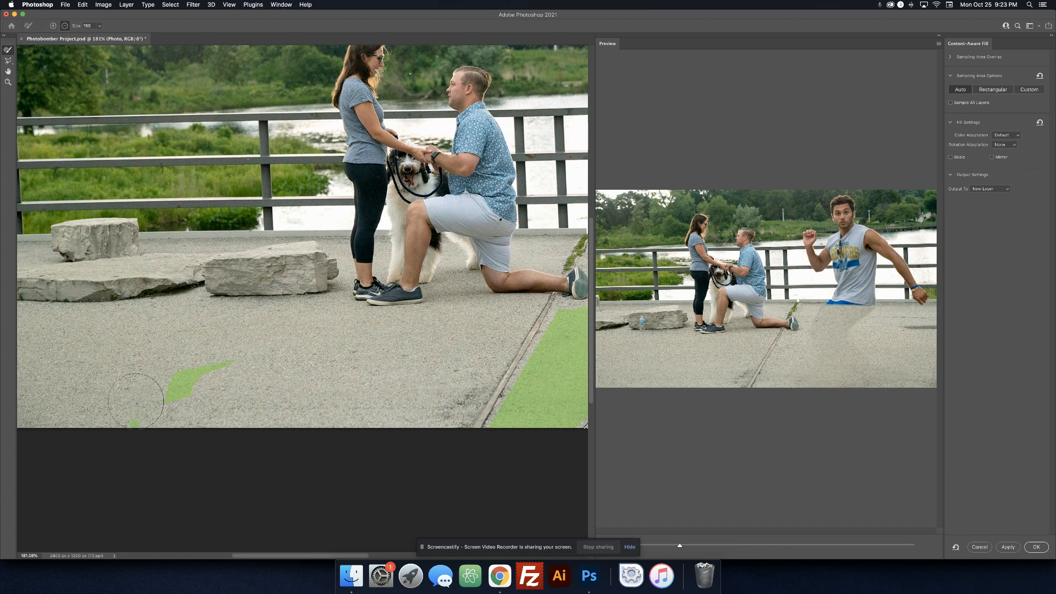
Step: Add a pavement patch across the crack and strips on both sides of the blue shorts to the sampling area, and apply the fill
left_click_drag(436, 318, 209, 347)
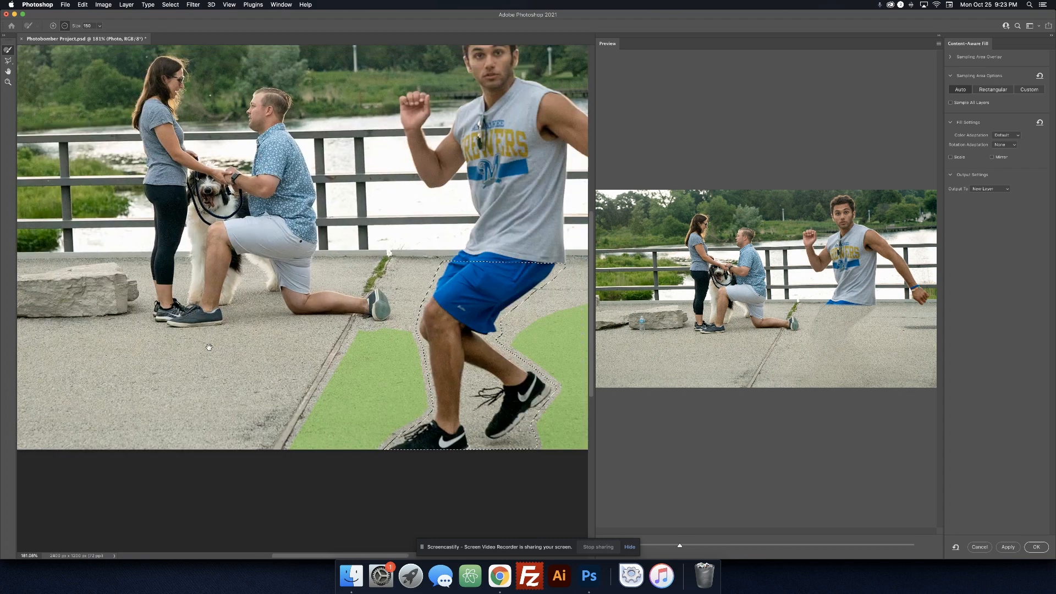
mouse_move(384, 348)
left_mouse_down()
mouse_move(399, 309)
mouse_move(538, 315)
left_mouse_up()
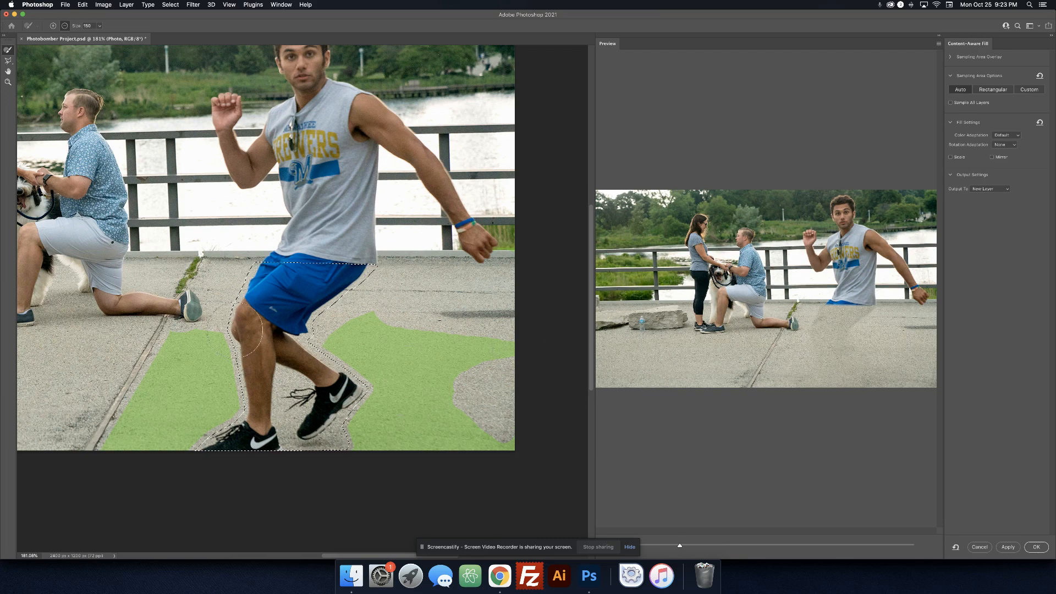
key("alt")
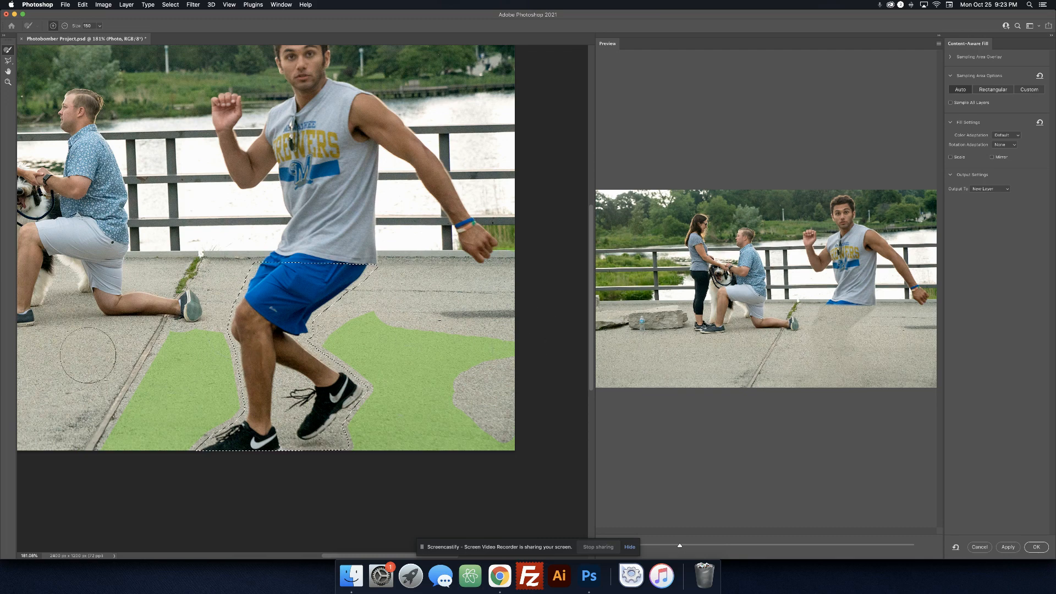
mouse_move(88, 355)
left_mouse_down()
mouse_move(70, 361)
mouse_move(77, 374)
left_mouse_up()
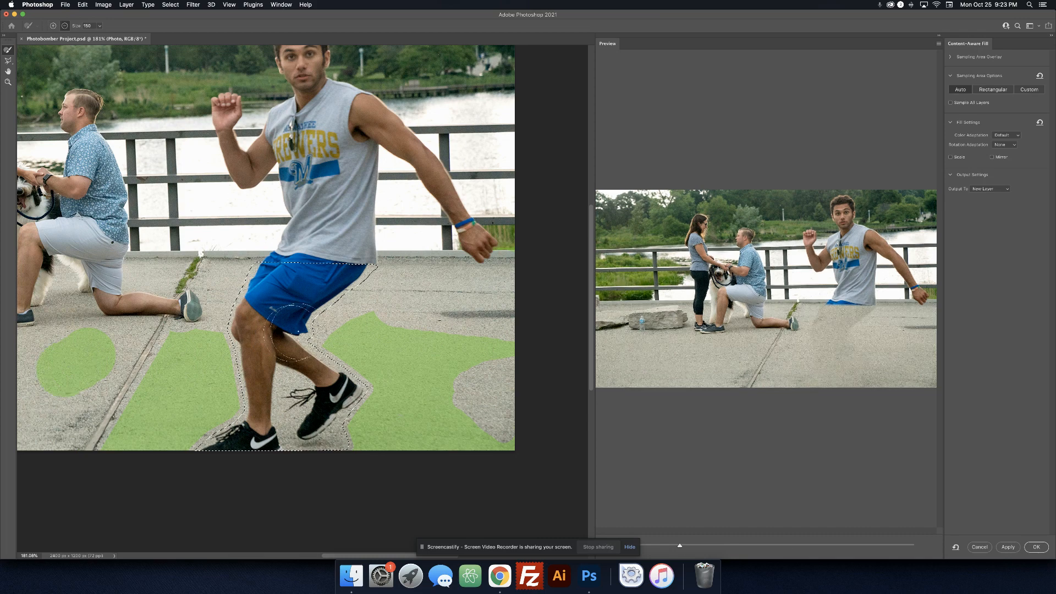
left_click_drag(389, 307, 379, 313)
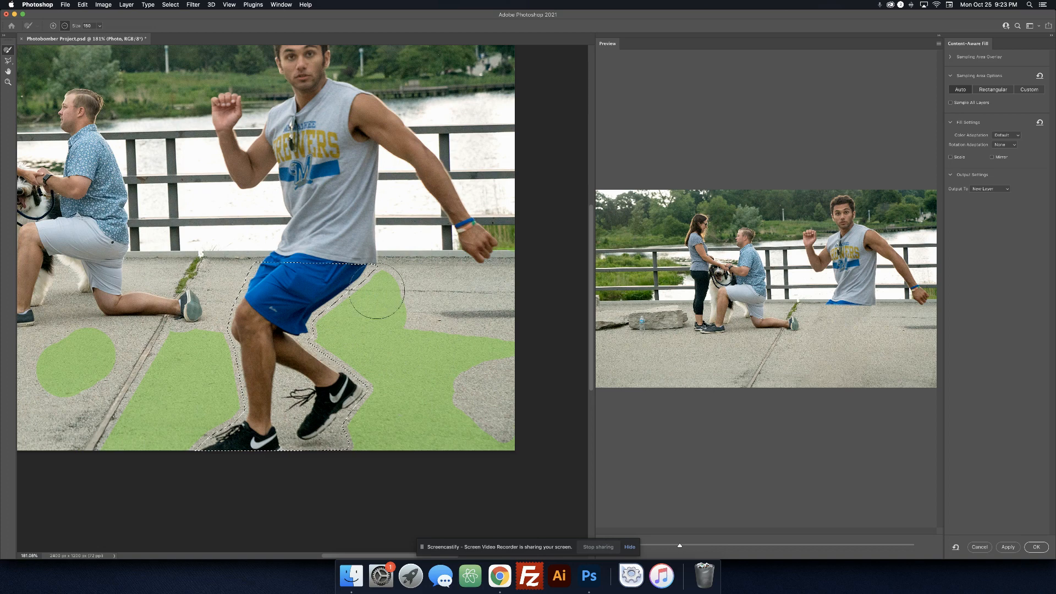
key("alt")
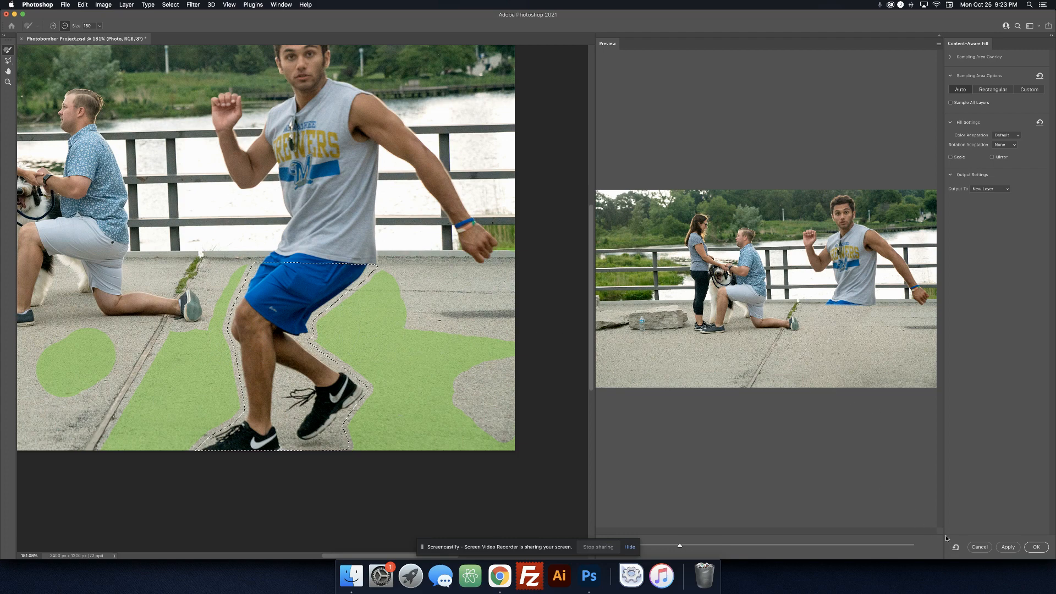
left_click(1036, 548)
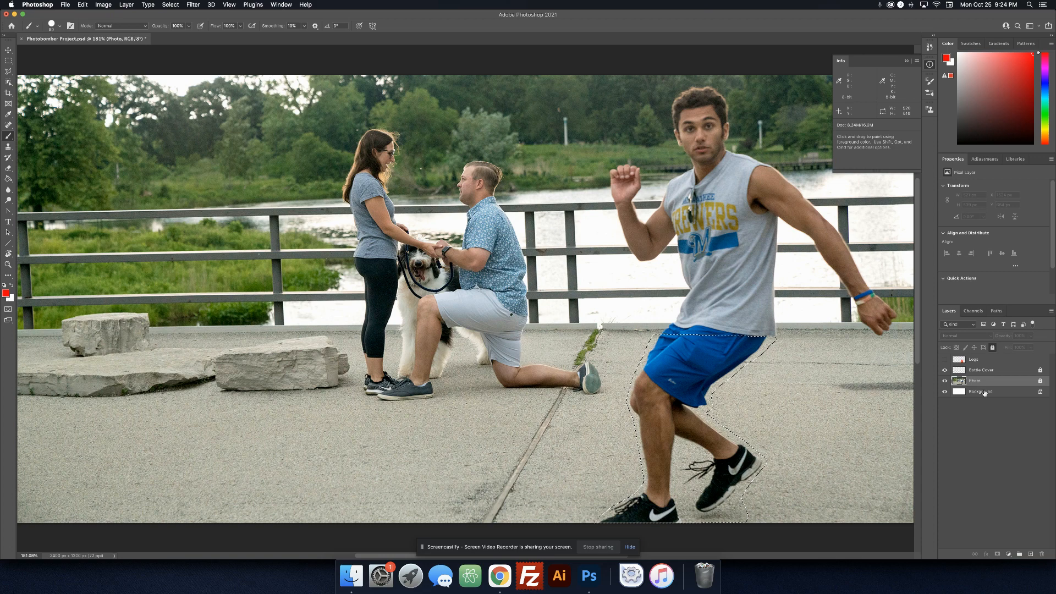
Step: Unlock the Photo layer and reopen Content-Aware Fill for the legs selection
left_click(1040, 381)
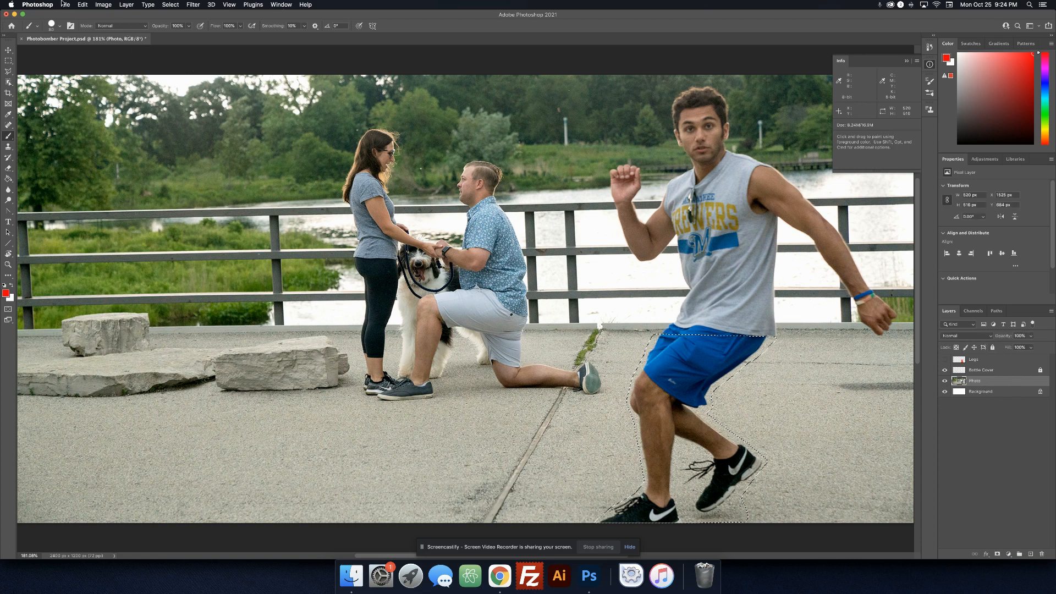
left_click(83, 5)
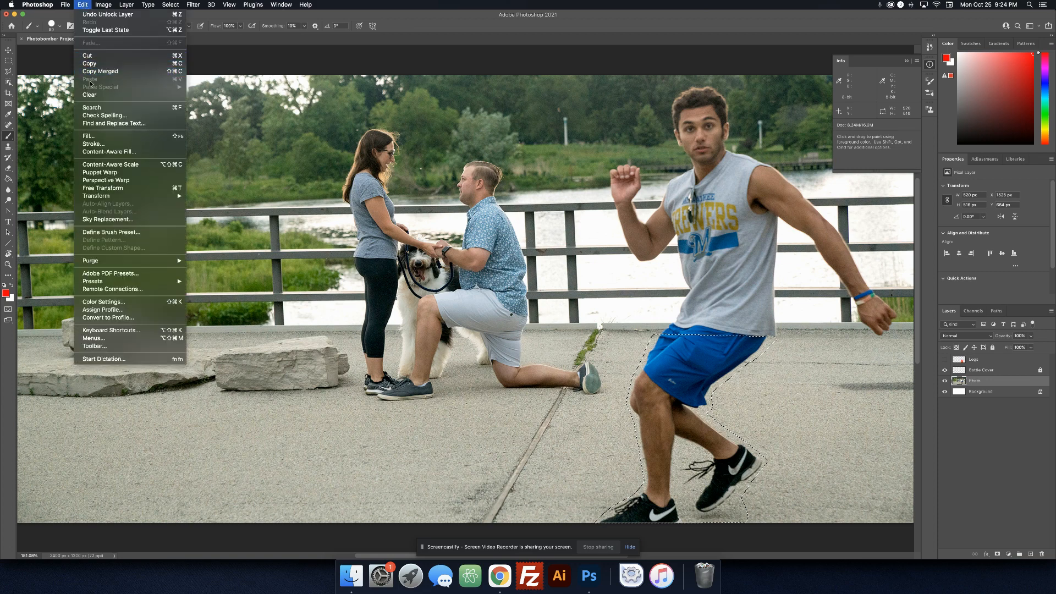
left_click(103, 152)
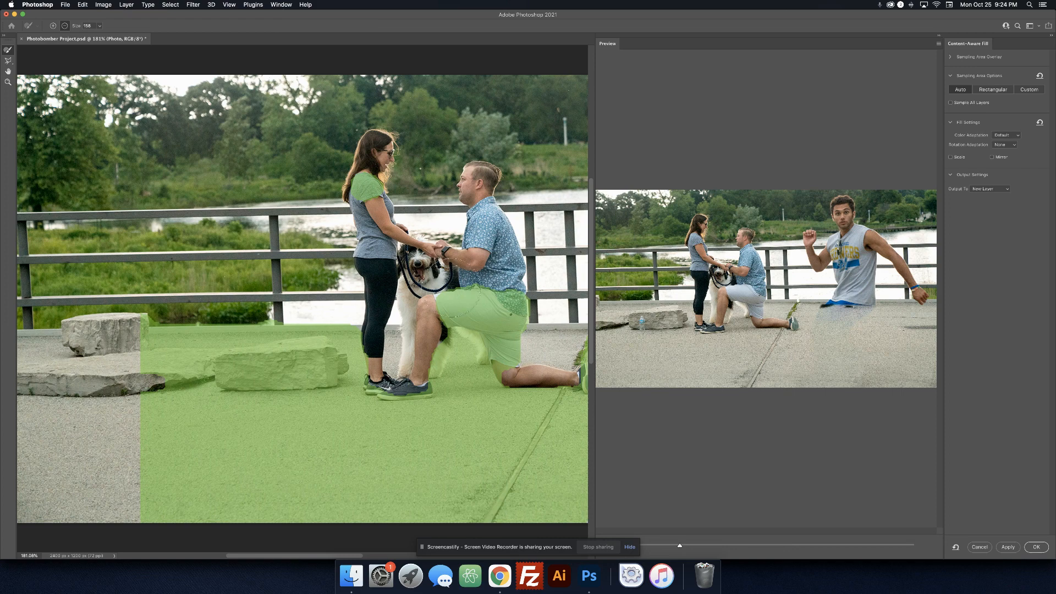
Step: Exclude the couple, dog, rocks, diagonal crack, railing strip and photobomber's shirt from the sampling area, leaving only clean pavement
mouse_move(371, 179)
left_mouse_down()
mouse_move(323, 274)
mouse_move(327, 335)
mouse_move(292, 345)
mouse_move(130, 342)
mouse_move(138, 365)
mouse_move(206, 359)
mouse_move(114, 442)
mouse_move(297, 355)
mouse_move(263, 385)
mouse_move(374, 342)
mouse_move(385, 393)
mouse_move(435, 386)
mouse_move(456, 299)
mouse_move(491, 327)
mouse_move(491, 340)
mouse_move(518, 309)
mouse_move(486, 385)
mouse_move(567, 386)
mouse_move(576, 366)
mouse_move(501, 466)
mouse_move(479, 517)
left_mouse_up()
left_click_drag(445, 482, 412, 517)
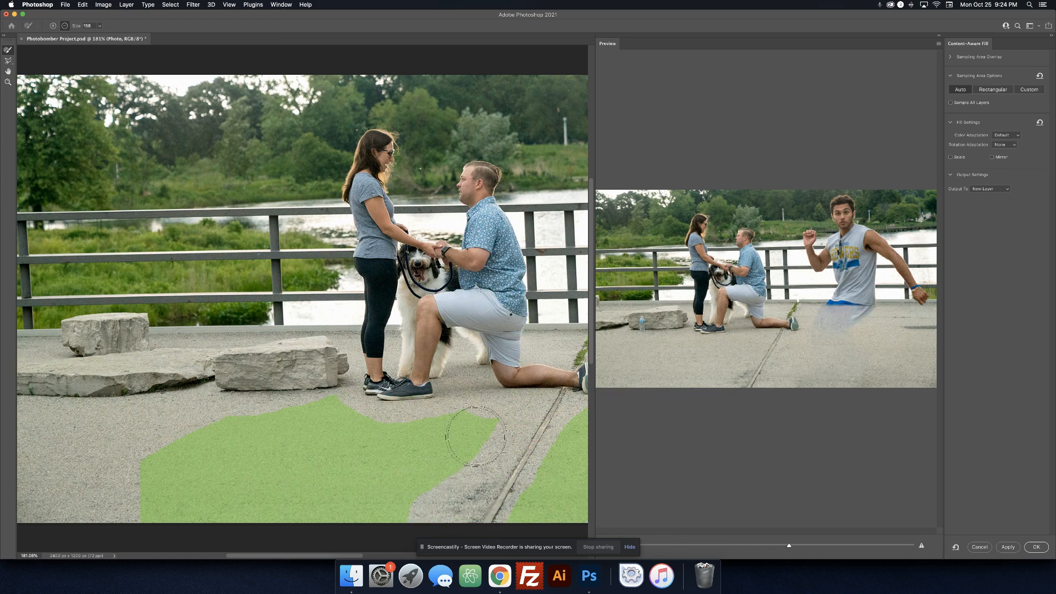
left_click_drag(461, 385, 7, 349)
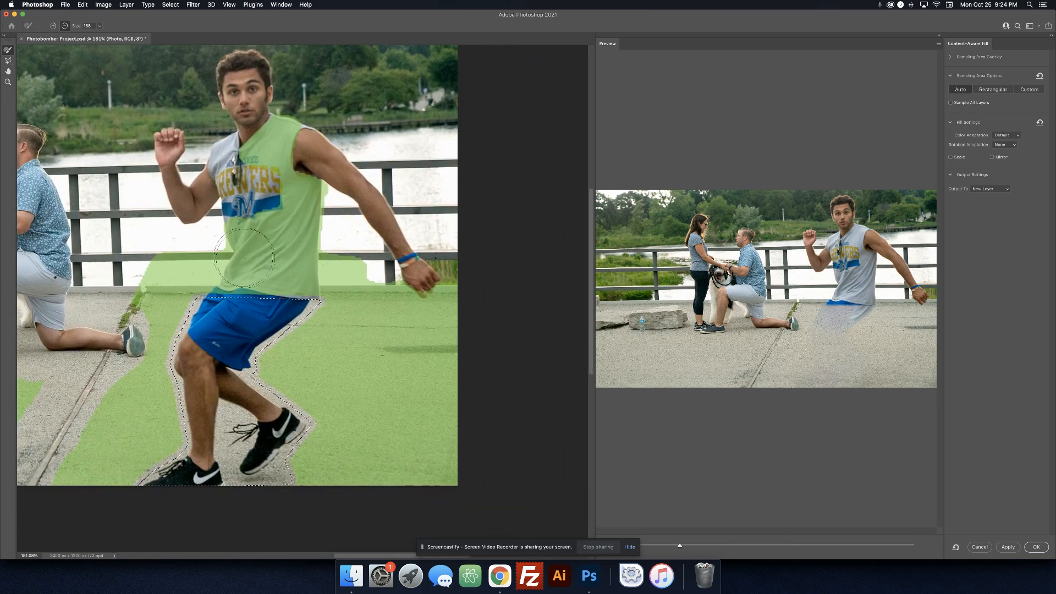
mouse_move(446, 268)
left_mouse_down()
mouse_move(383, 278)
mouse_move(341, 270)
mouse_move(454, 284)
left_mouse_up()
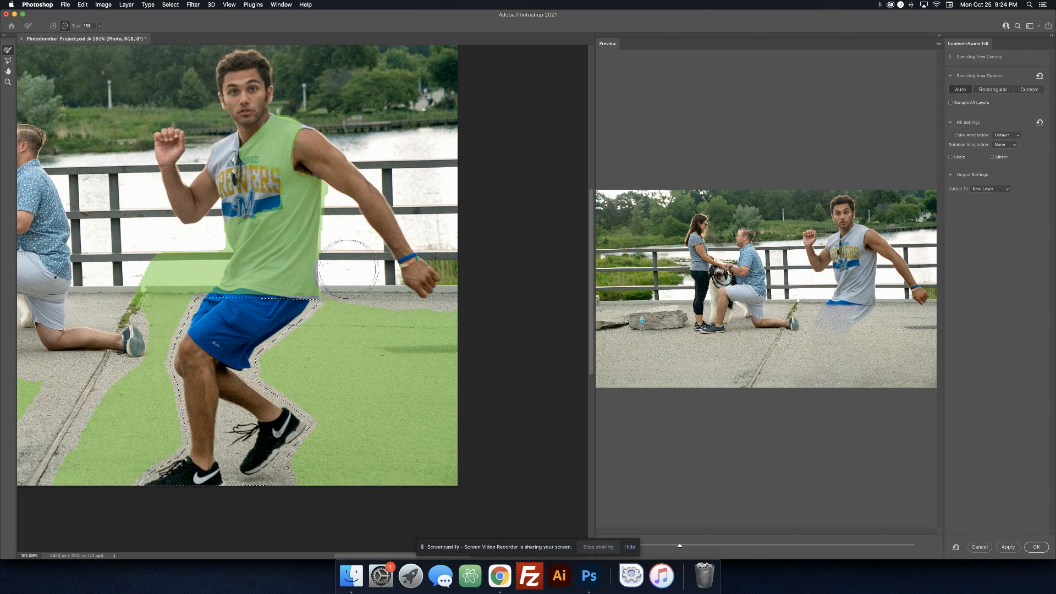
left_click_drag(338, 272, 146, 248)
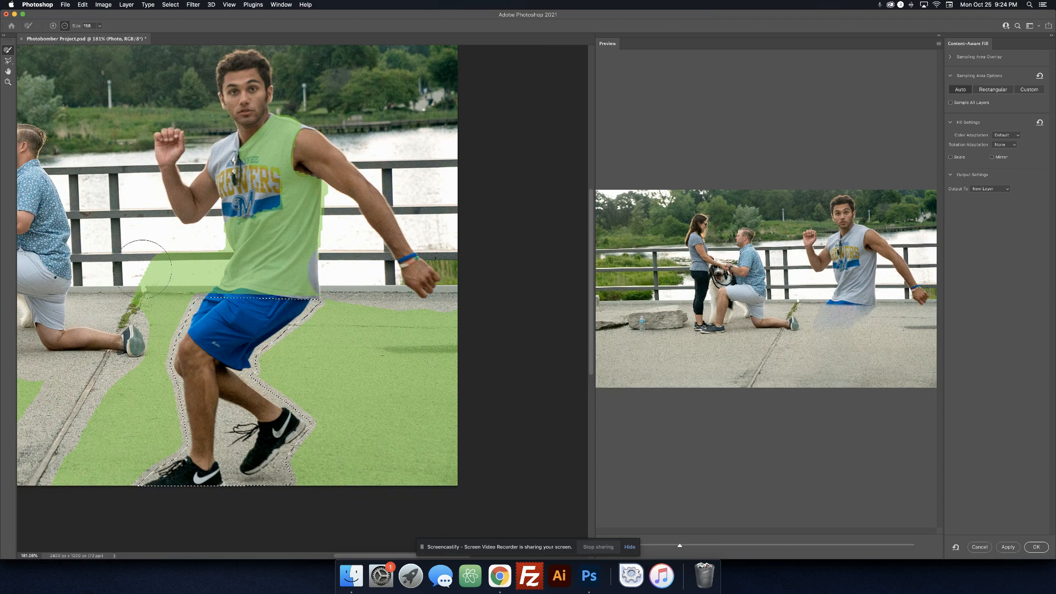
mouse_move(259, 234)
left_mouse_down()
mouse_move(325, 221)
mouse_move(258, 146)
mouse_move(283, 119)
left_mouse_up()
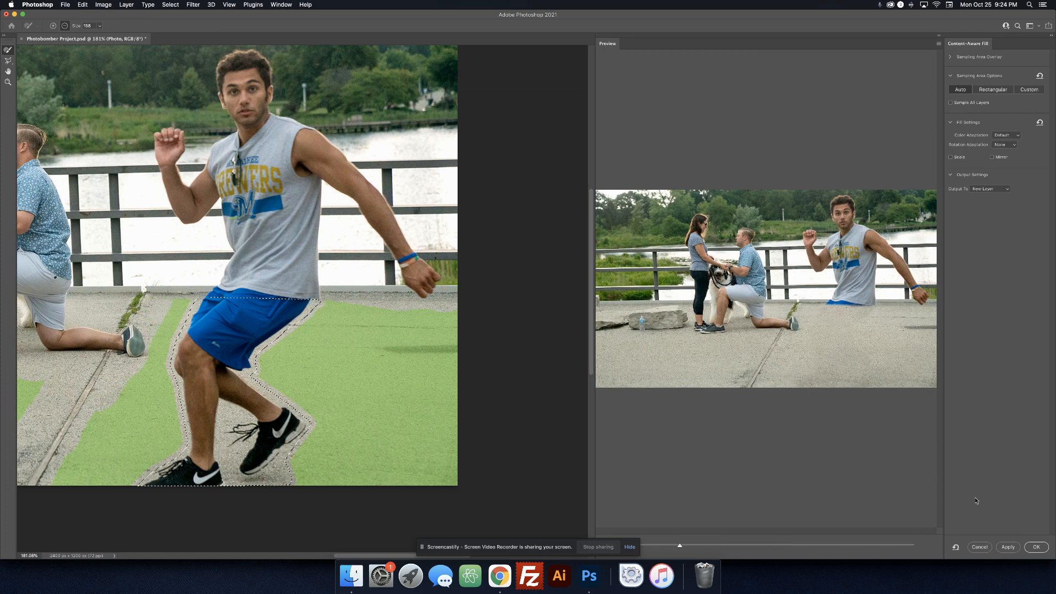
Step: Apply the content-aware fill of the legs to a new layer, exit the fill workspace and deselect the legs outline
left_click(1009, 547)
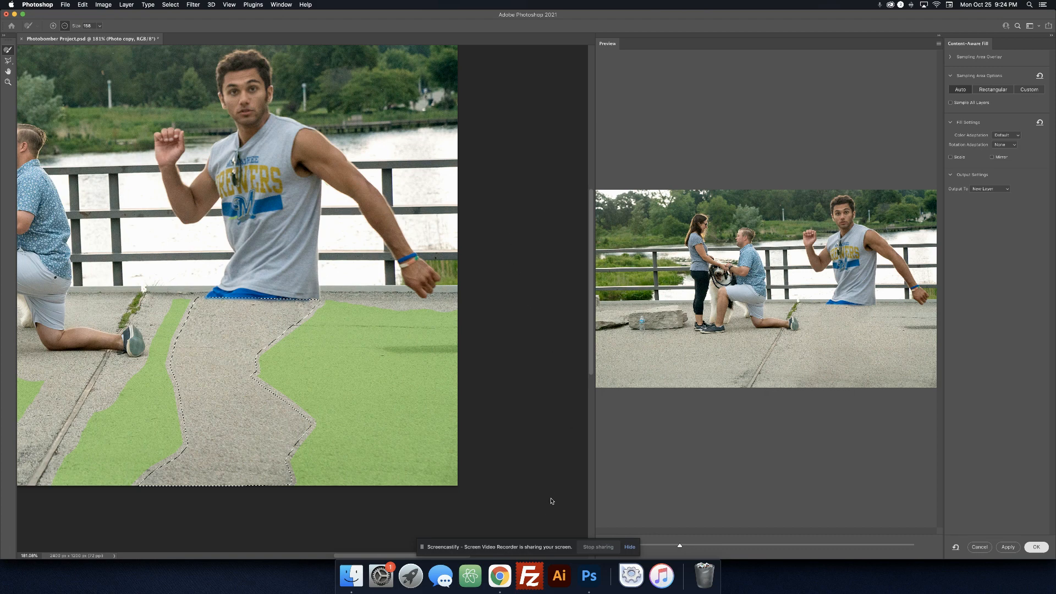
key("Return")
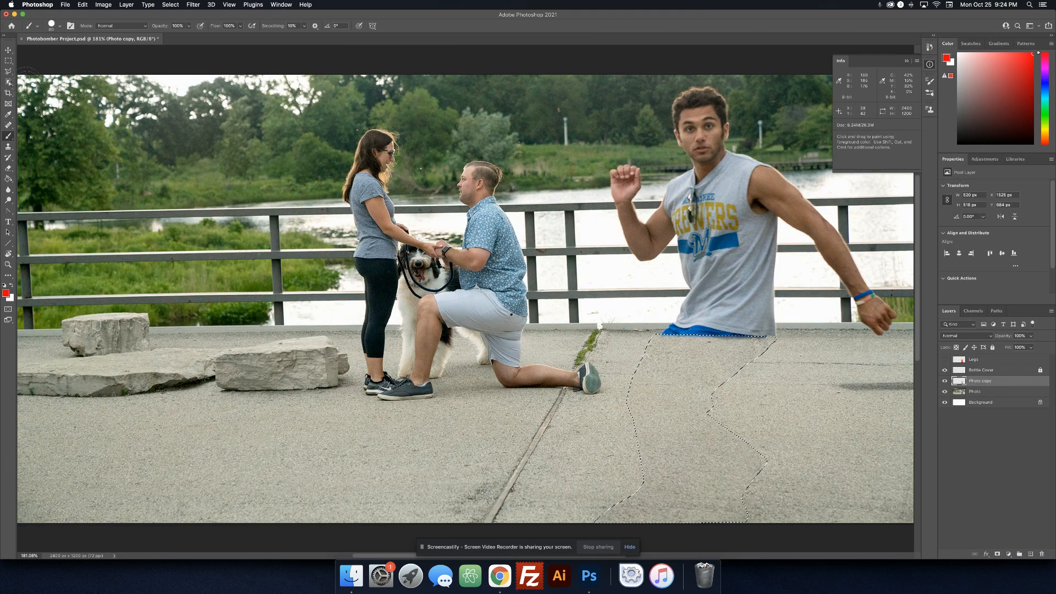
left_click(8, 60)
right_click(554, 259)
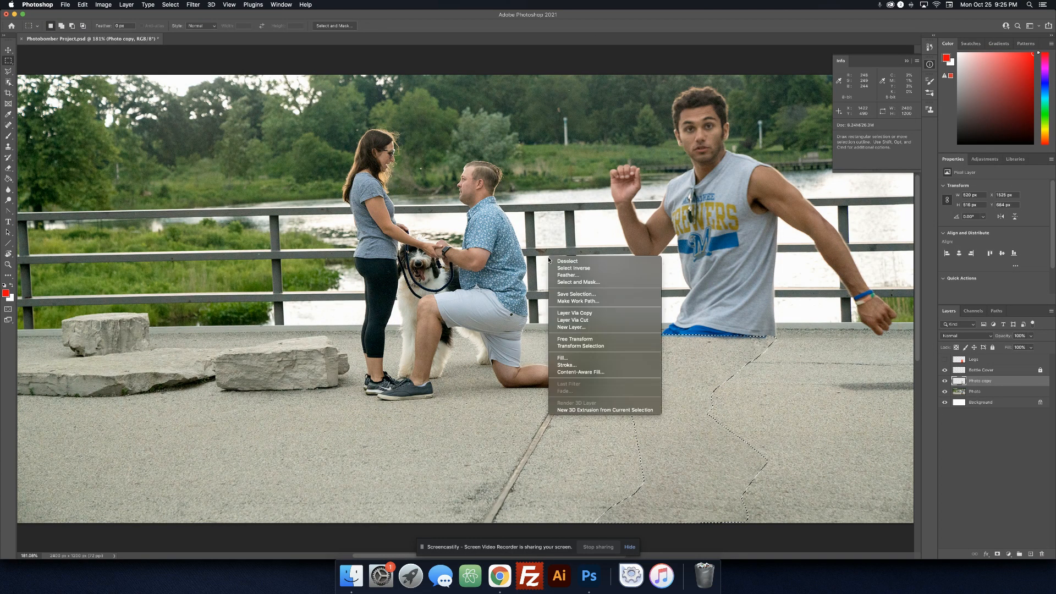
left_click(567, 261)
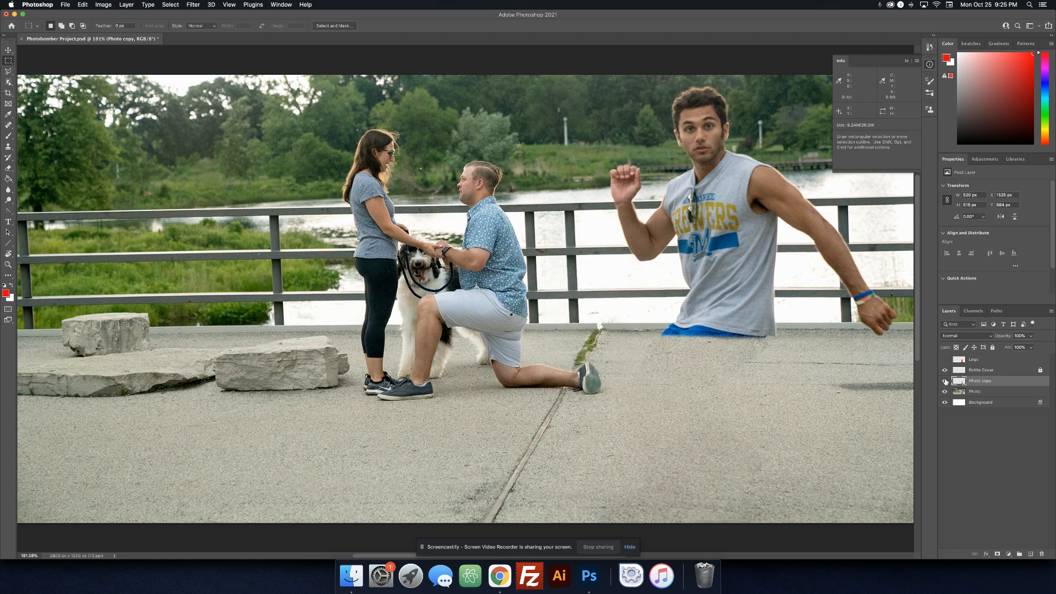
Step: Toggle the new fill layer's visibility to check the covered legs, and rename the layer as Legs Mask
left_click(945, 381)
left_click(945, 380)
double_click(973, 382)
type("Legs Mask")
key("Return")
Step: Select the Legs layer and briefly show it to compare it with the filled pavement, leaving it hidden
left_click(974, 360)
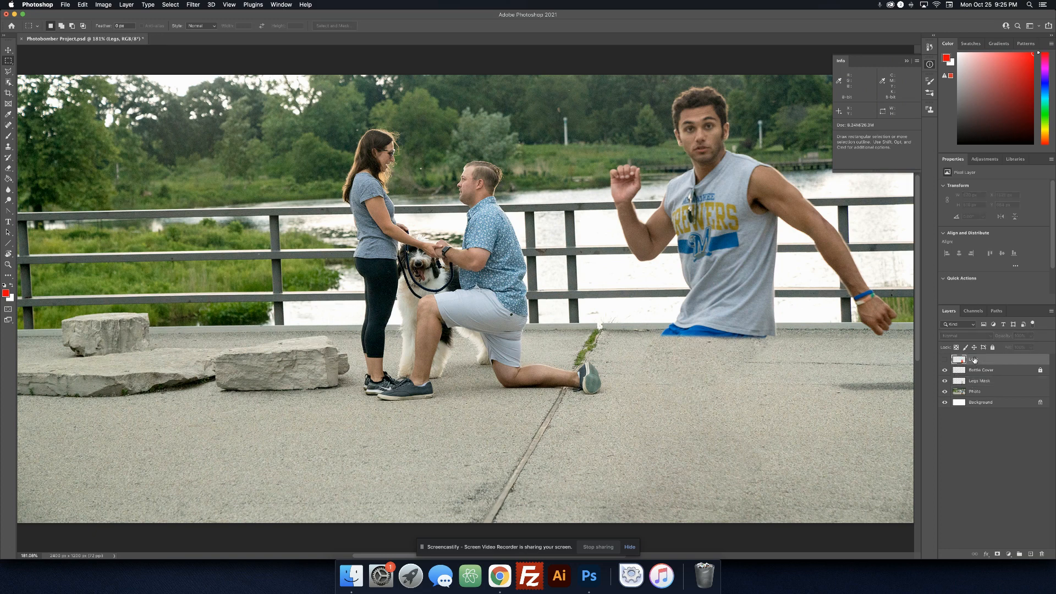
left_click(946, 360)
left_click(946, 360)
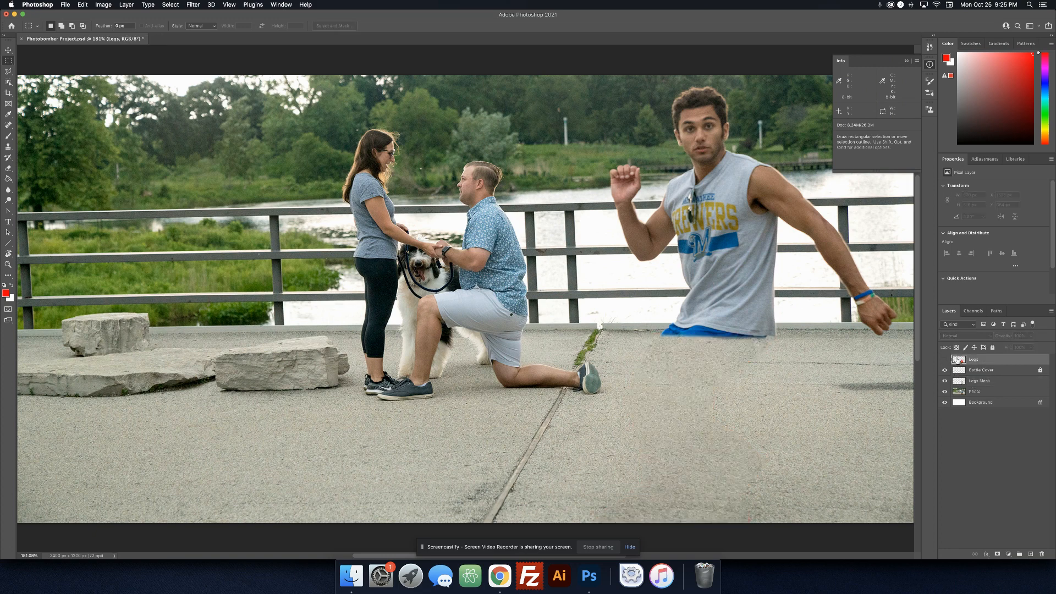